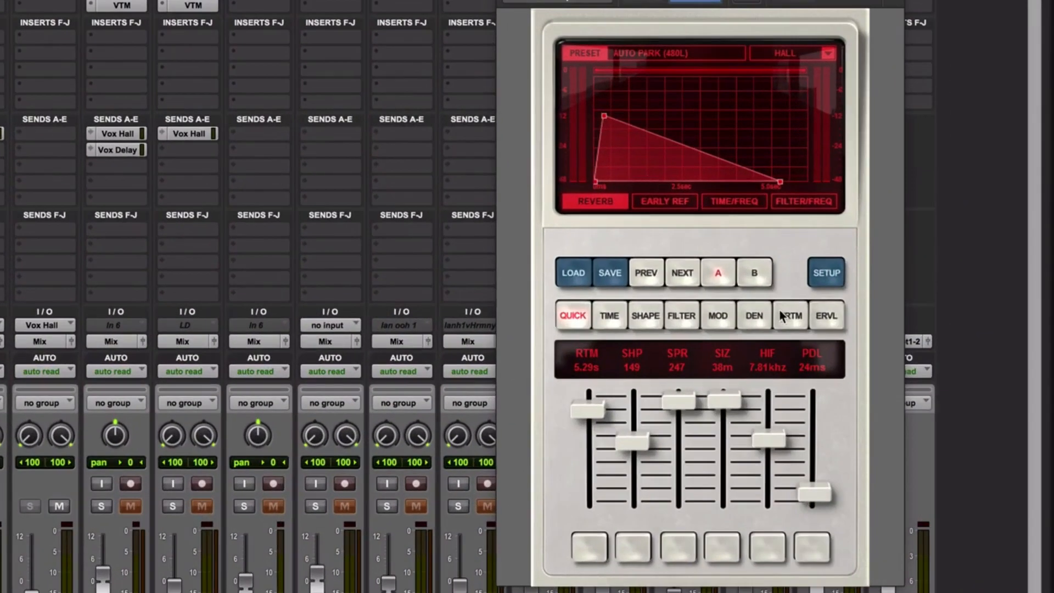
Compare the reverb settings stored in slots A and B by alternating between them, finishing on slot B.
{"action": "left_click", "coordinate": [754, 272]}
{"action": "left_click", "coordinate": [724, 278]}
{"action": "left_click", "coordinate": [751, 272]}
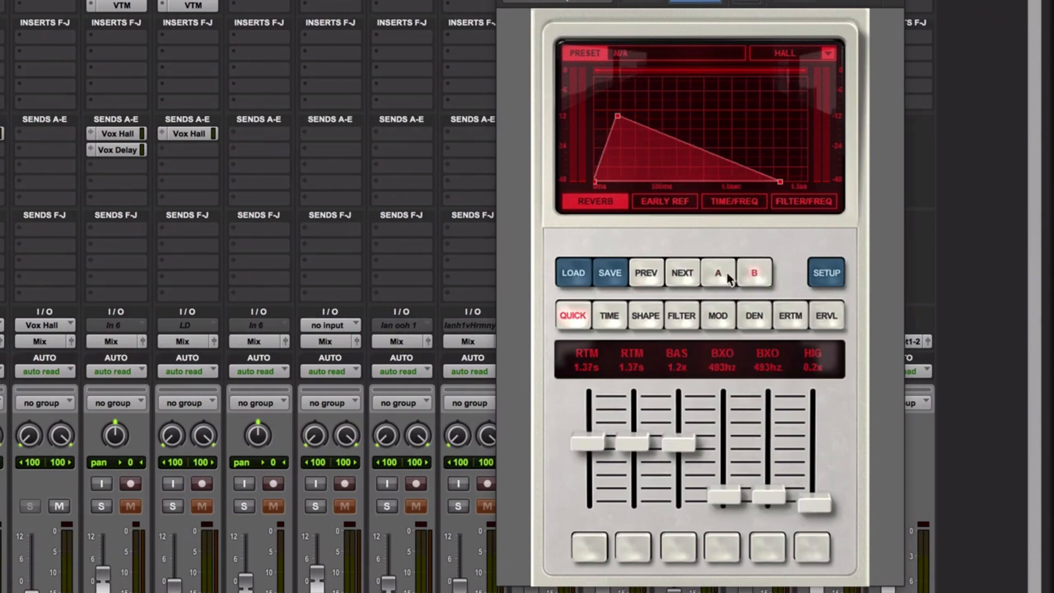
{"action": "left_click", "coordinate": [727, 274]}
{"action": "left_click", "coordinate": [750, 273]}
{"action": "left_click", "coordinate": [714, 274]}
{"action": "left_click", "coordinate": [755, 274]}
{"action": "left_click", "coordinate": [725, 275]}
{"action": "left_click", "coordinate": [747, 272]}
Load the Ambient Hall (480L) preset from the 480L Ambience folder into slot B and change its algorithm to Hall.
{"action": "left_click", "coordinate": [571, 274]}
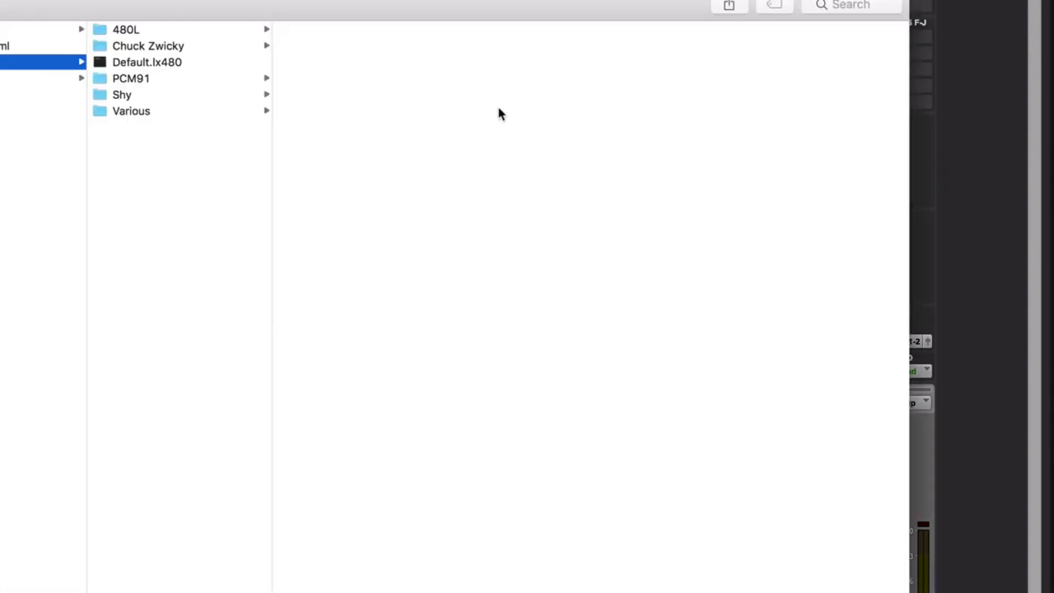
{"action": "left_click", "coordinate": [175, 31]}
{"action": "left_click", "coordinate": [333, 34]}
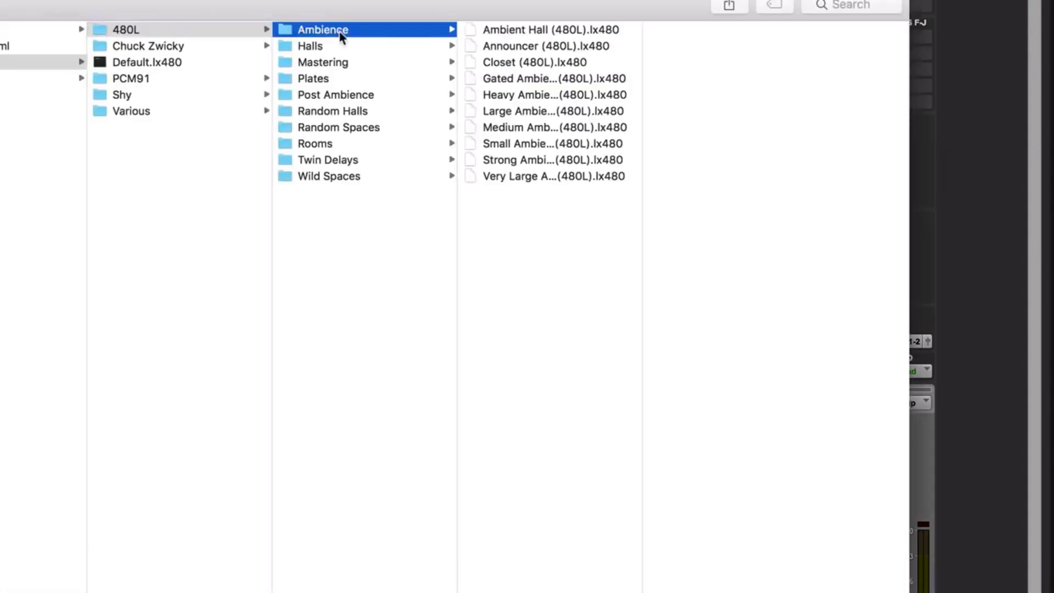
{"action": "left_click", "coordinate": [525, 31]}
{"action": "key", "text": "Return"}
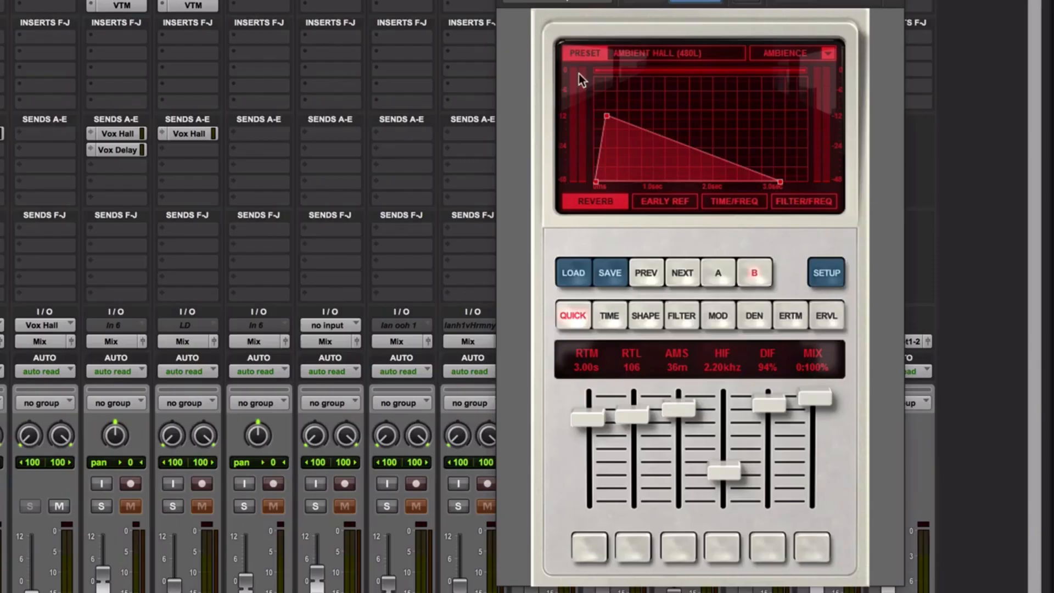
{"action": "left_click", "coordinate": [826, 54]}
{"action": "left_click", "coordinate": [796, 76]}
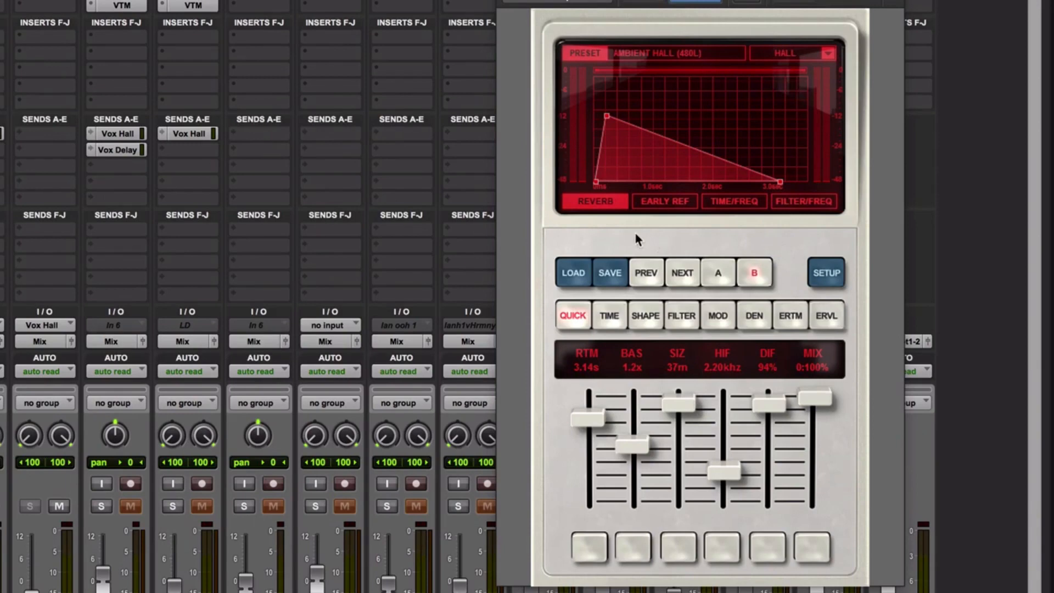
Load the Auto Park (480L) preset from the 480L Halls folder into slot B.
{"action": "left_click", "coordinate": [572, 276]}
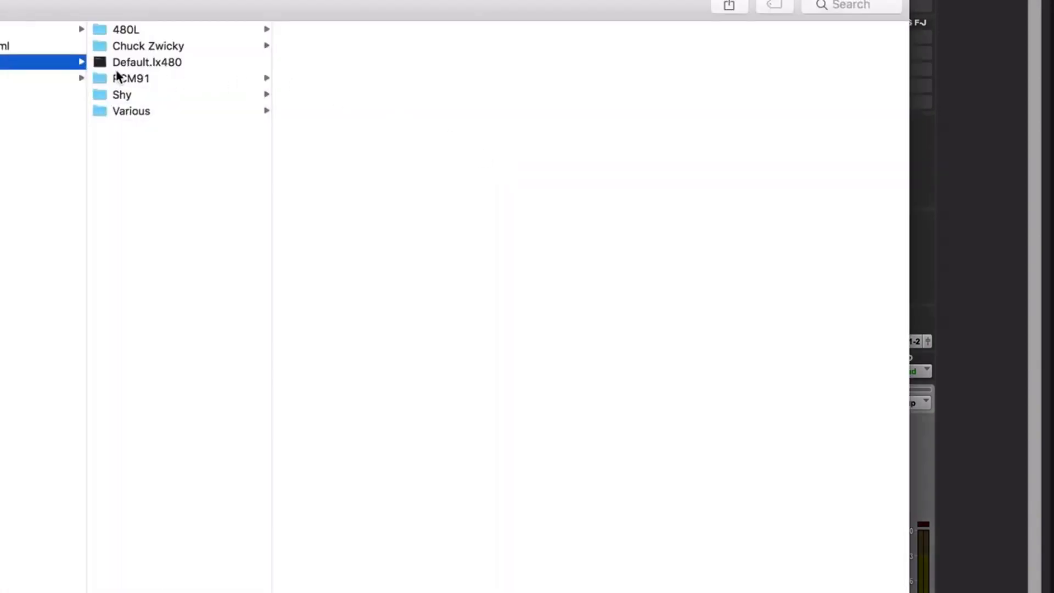
{"action": "left_click", "coordinate": [133, 32]}
{"action": "left_click", "coordinate": [346, 44]}
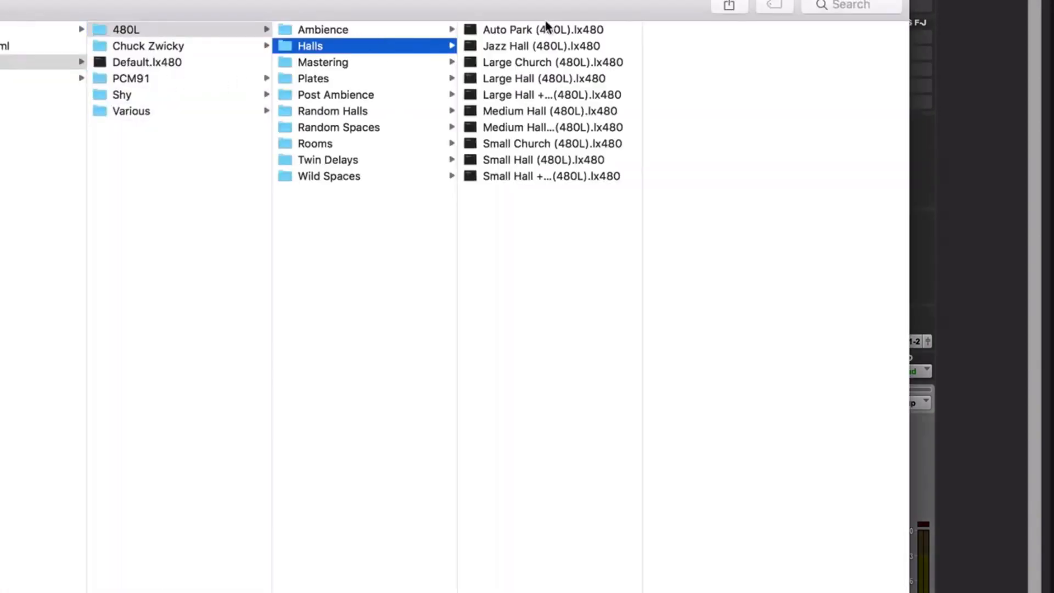
{"action": "left_click", "coordinate": [545, 29]}
{"action": "key", "text": "Return"}
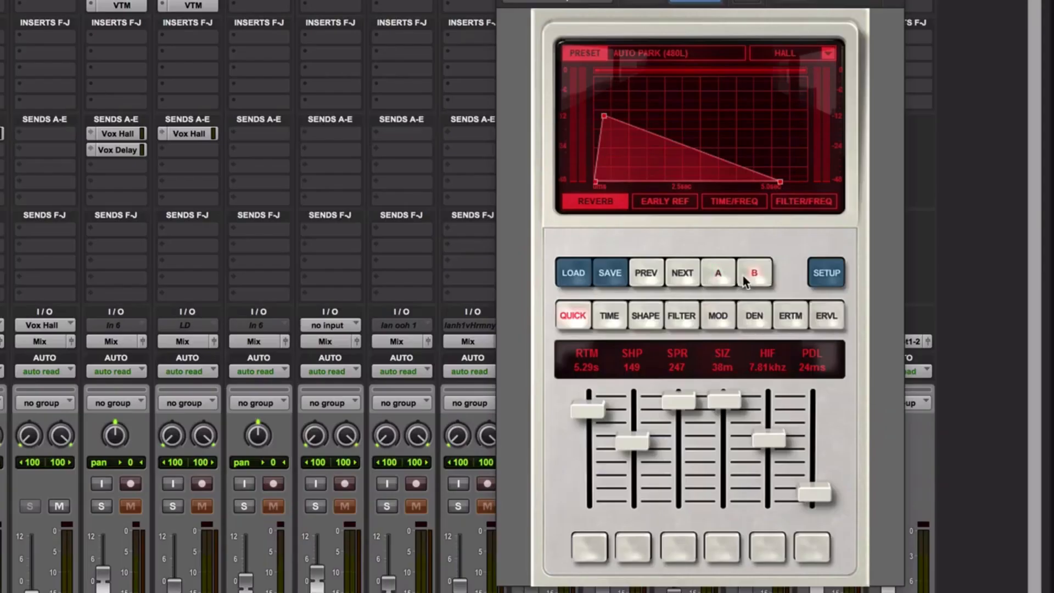
Compare the Auto Park reverb in slots A and B, finishing on slot A.
{"action": "left_click", "coordinate": [720, 276]}
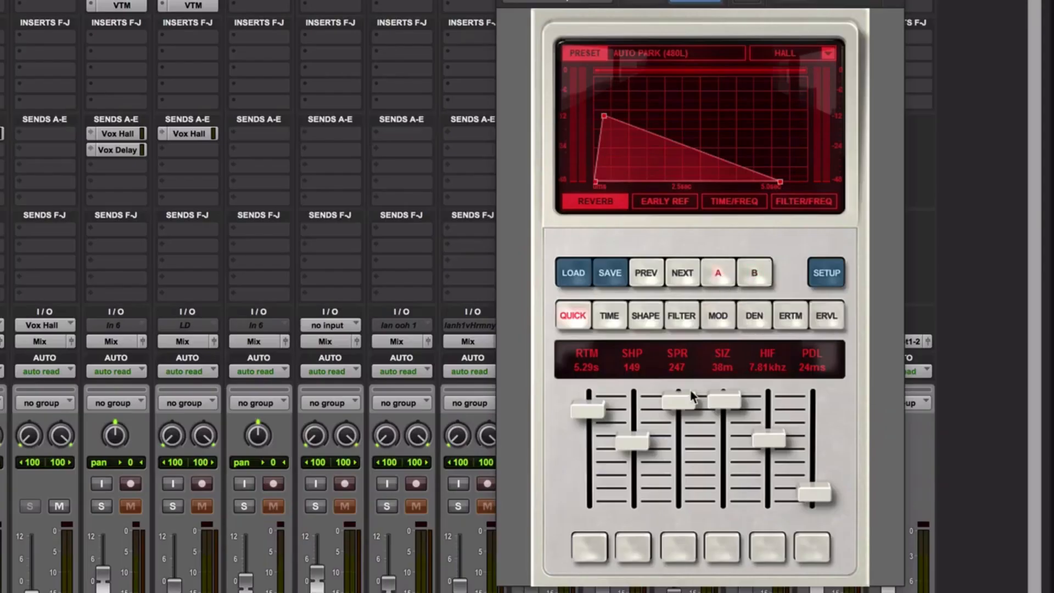
{"action": "left_click", "coordinate": [756, 275]}
{"action": "left_click", "coordinate": [720, 273]}
{"action": "left_click", "coordinate": [755, 275]}
{"action": "left_click", "coordinate": [721, 276]}
{"action": "left_click", "coordinate": [715, 274]}
Raise the Vox Hall return fader slightly and set slot A's pre-delay (PDL) to 121 ms.
{"action": "left_click_drag", "start_coordinate": [33, 592], "coordinate": [33, 588]}
{"action": "key", "text": "super+equal"}
{"action": "left_click_drag", "start_coordinate": [818, 498], "coordinate": [815, 471]}
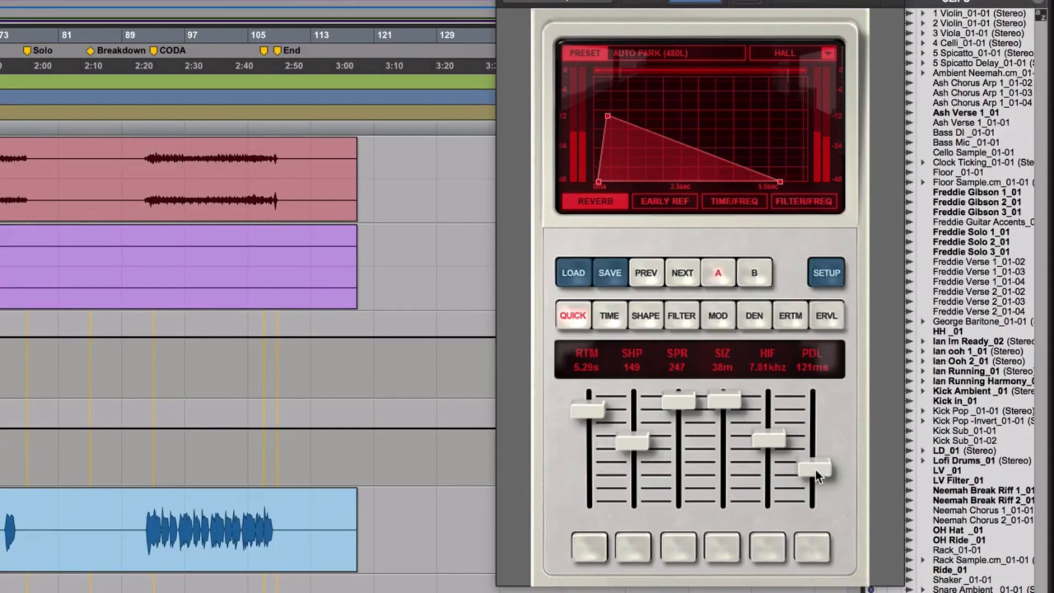
{"action": "key", "text": "super+equal"}
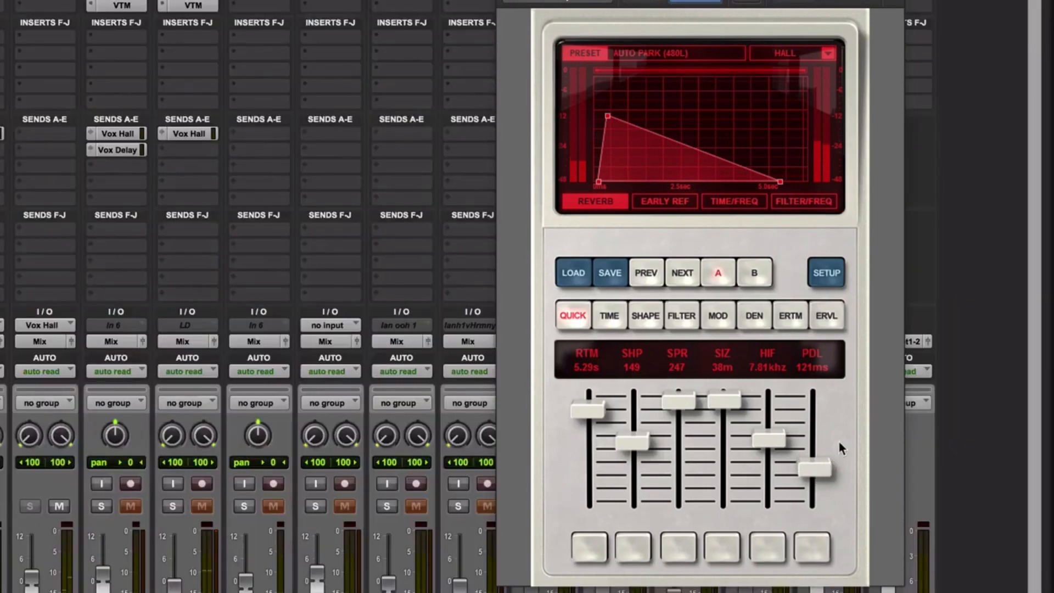
Compare slot A's longer pre-delay with the original preset in slot B, finishing on slot A.
{"action": "left_click", "coordinate": [756, 277]}
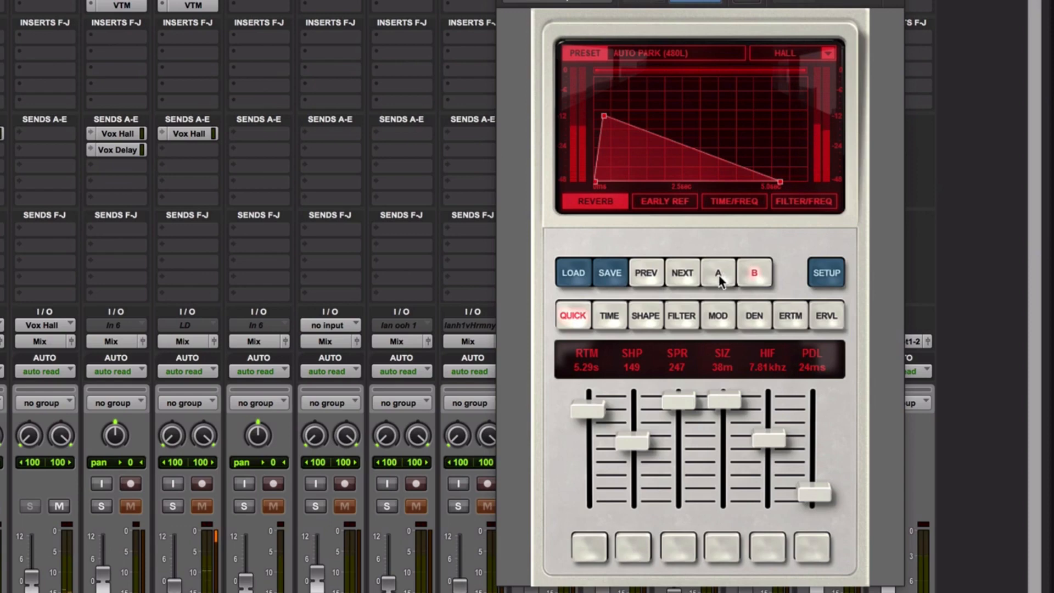
{"action": "left_click", "coordinate": [720, 277]}
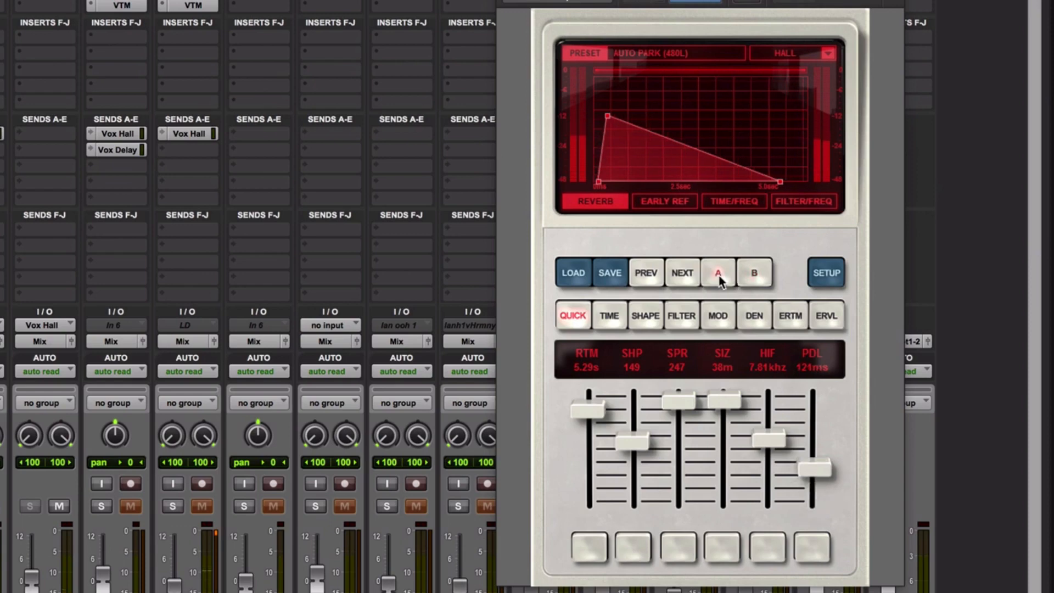
{"action": "left_click", "coordinate": [752, 277]}
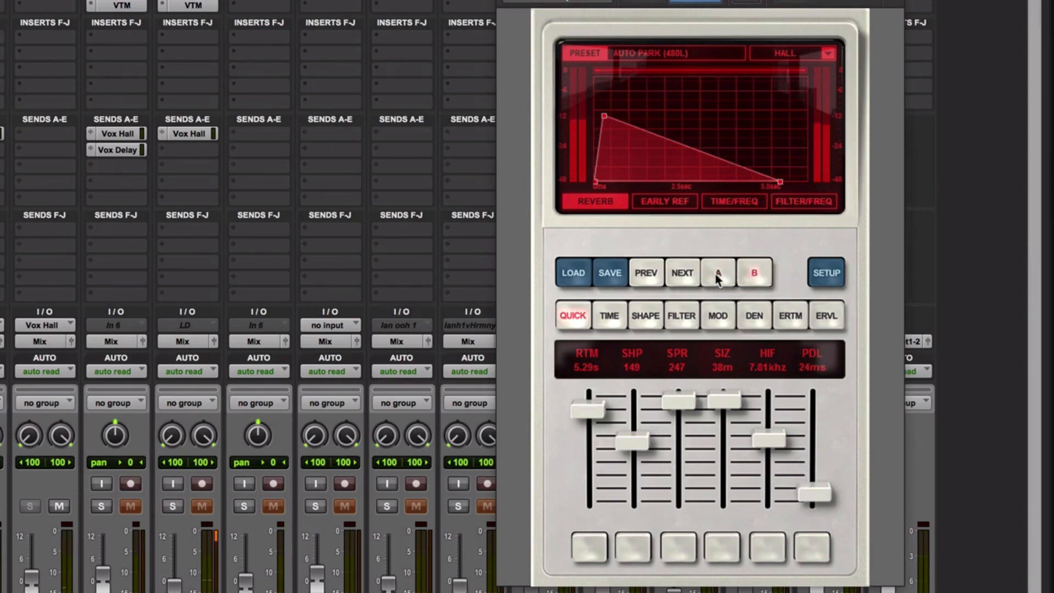
{"action": "left_click", "coordinate": [716, 277]}
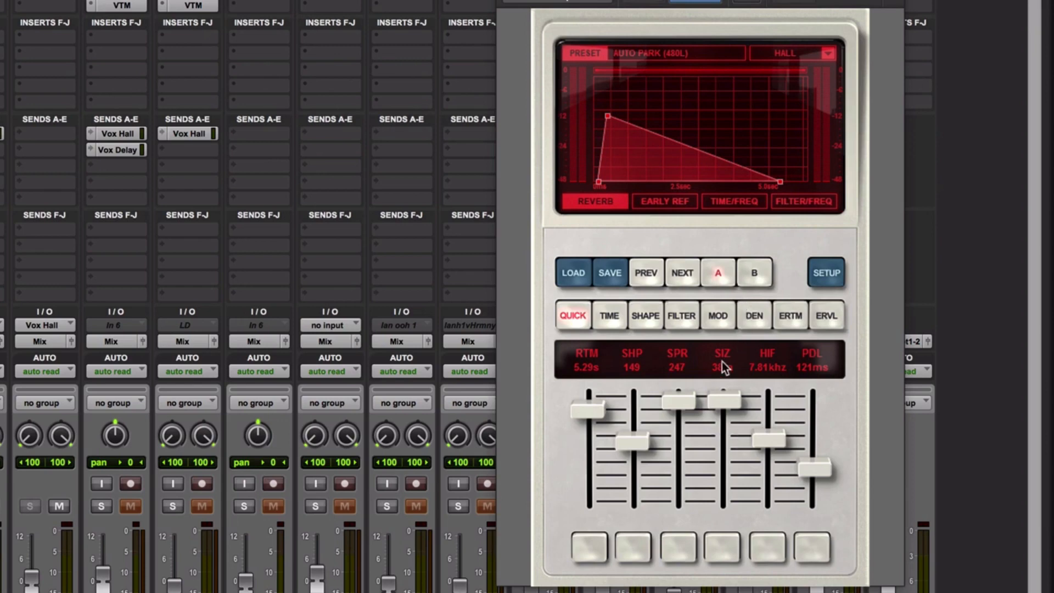
Set slot A's reverb time to 3.12 s, size to 34 m and spread to 218, and compare it with slot B.
{"action": "left_click_drag", "start_coordinate": [679, 402], "coordinate": [678, 418]}
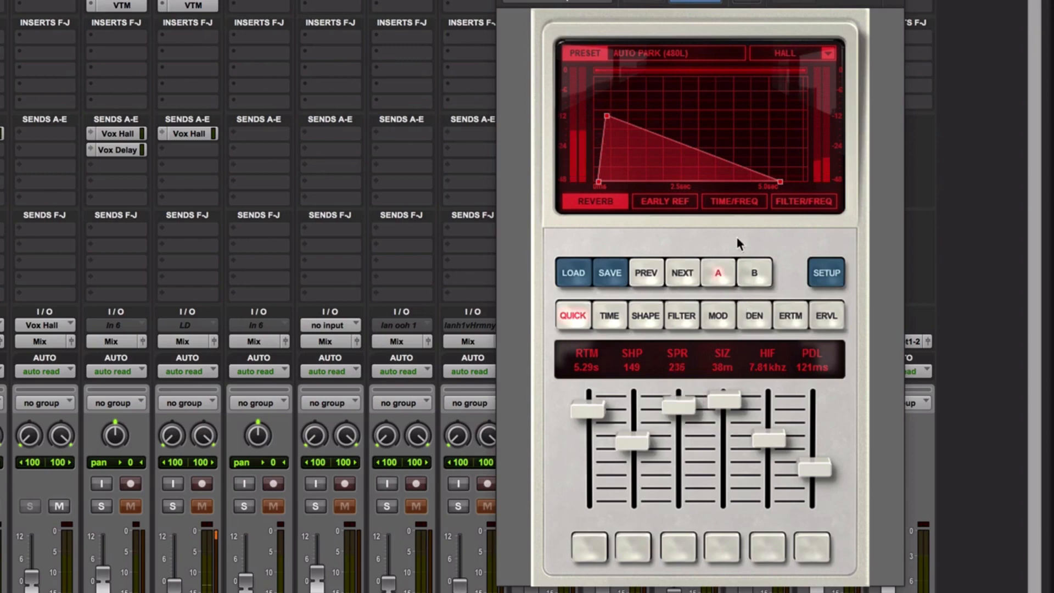
{"action": "left_click_drag", "start_coordinate": [597, 409], "coordinate": [597, 419]}
{"action": "left_click_drag", "start_coordinate": [732, 407], "coordinate": [723, 420]}
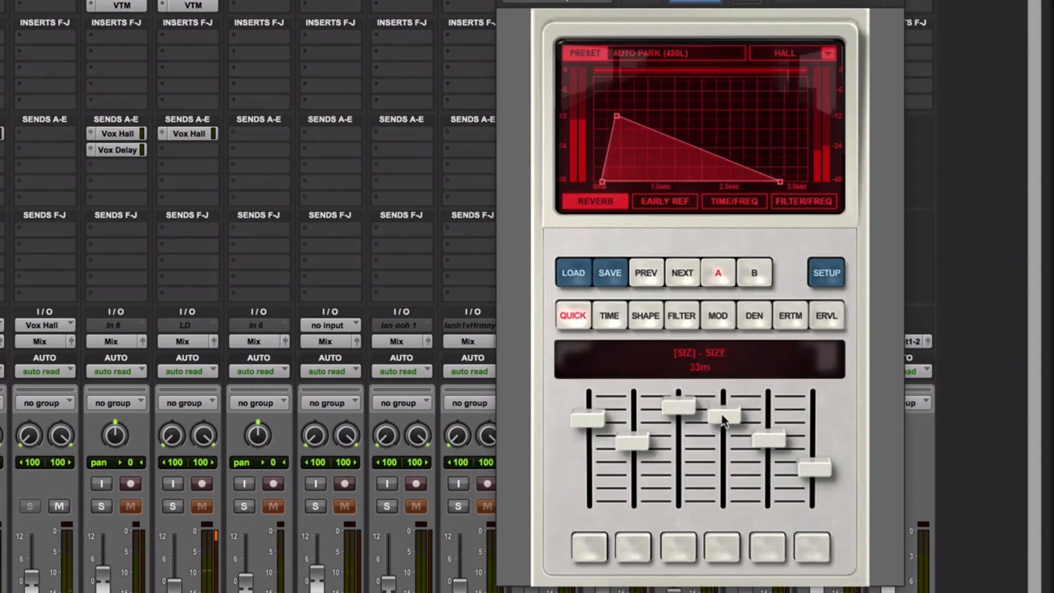
{"action": "left_click_drag", "start_coordinate": [579, 421], "coordinate": [581, 416]}
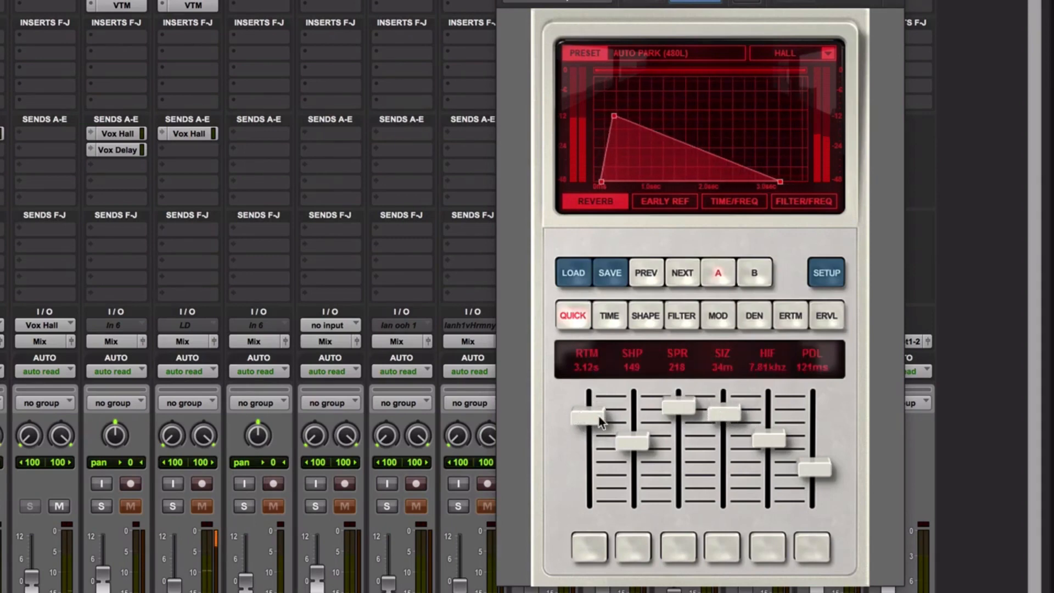
{"action": "left_click", "coordinate": [755, 274]}
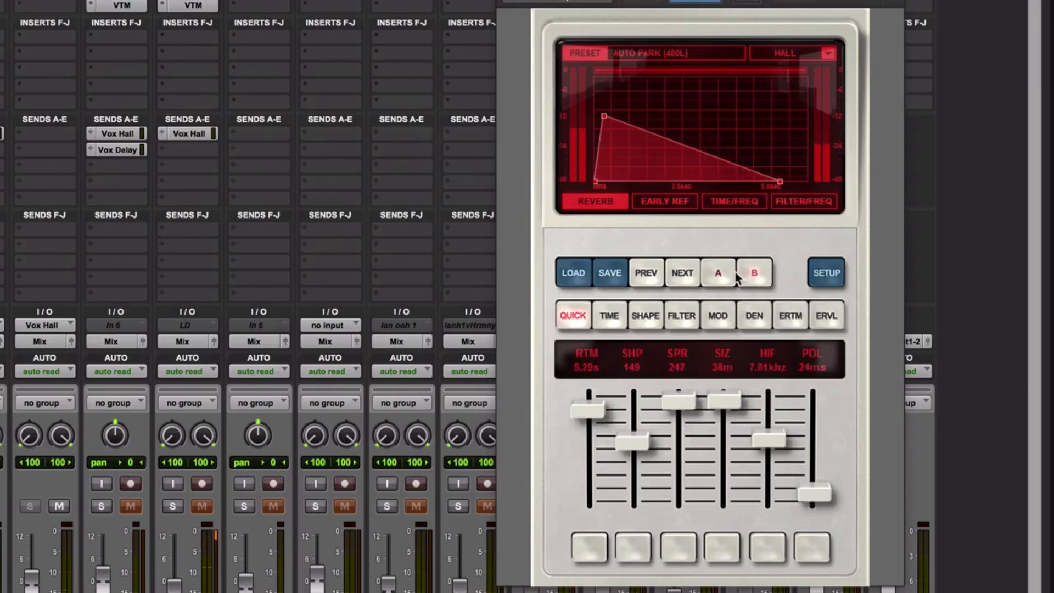
{"action": "left_click", "coordinate": [720, 274]}
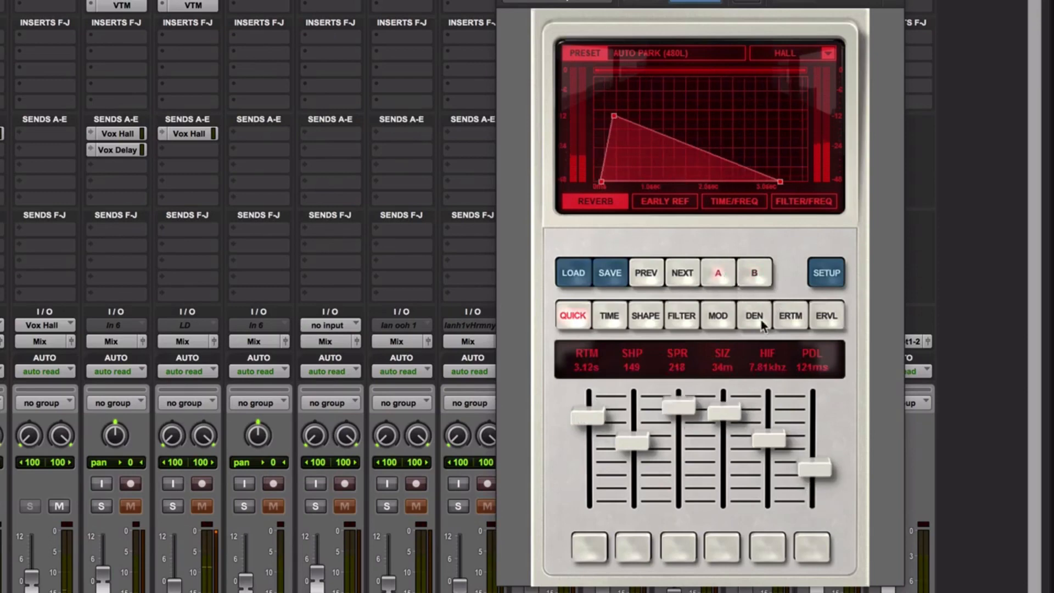
Set slot A's HIF to 3.68 kHz, shape to 107 and spread to 193, and compare it with slot B.
{"action": "left_click_drag", "start_coordinate": [760, 439], "coordinate": [767, 464]}
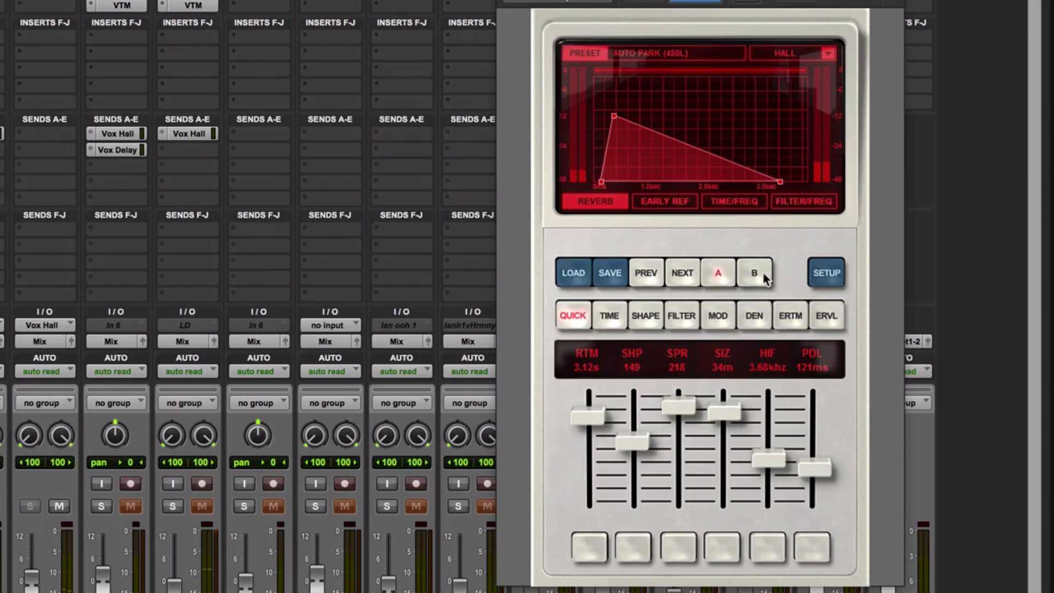
{"action": "left_click_drag", "start_coordinate": [684, 397], "coordinate": [627, 462]}
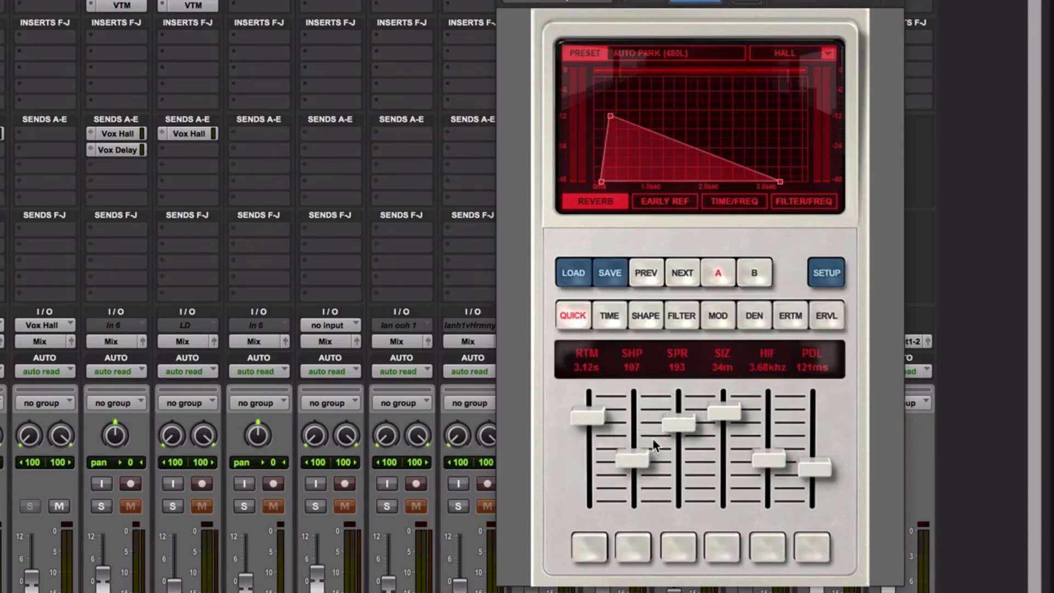
{"action": "key", "text": "ctrl+equal"}
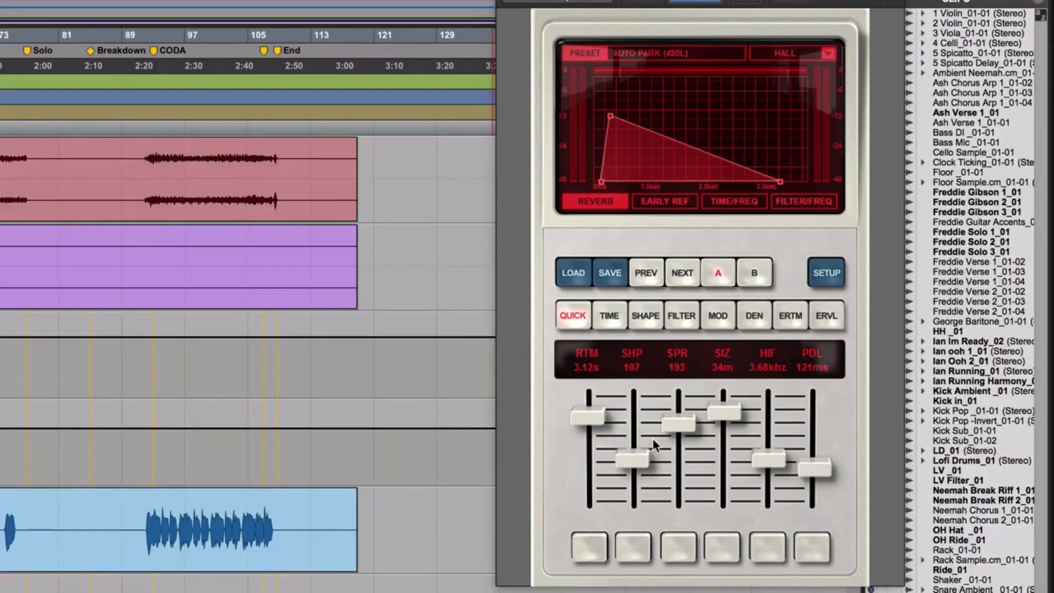
{"action": "key", "text": "ctrl+equal"}
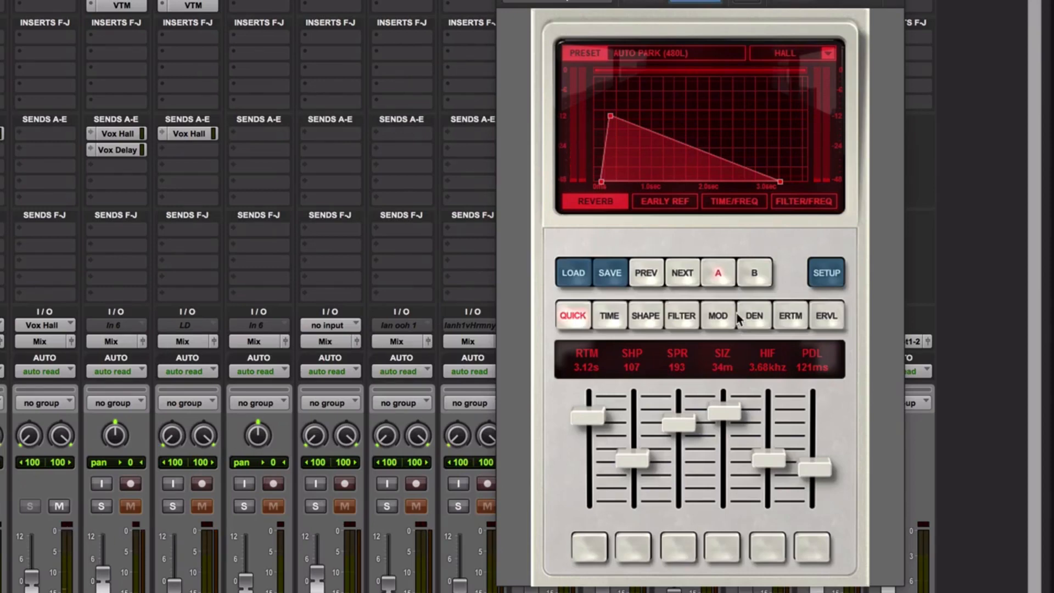
{"action": "left_click", "coordinate": [753, 269]}
{"action": "left_click", "coordinate": [719, 275]}
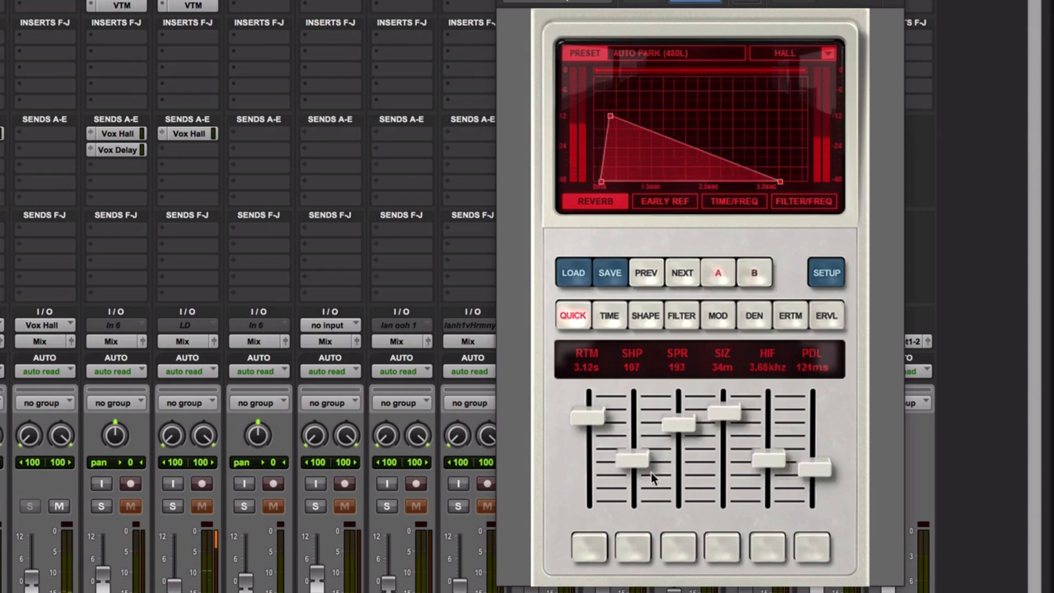
Fine-tune slot A to HIF 4.10 kHz, spread 171, size 33 m and reverb time 3.03 s, and compare it with slot B.
{"action": "left_click_drag", "start_coordinate": [769, 462], "coordinate": [775, 458]}
{"action": "left_click_drag", "start_coordinate": [680, 424], "coordinate": [689, 434]}
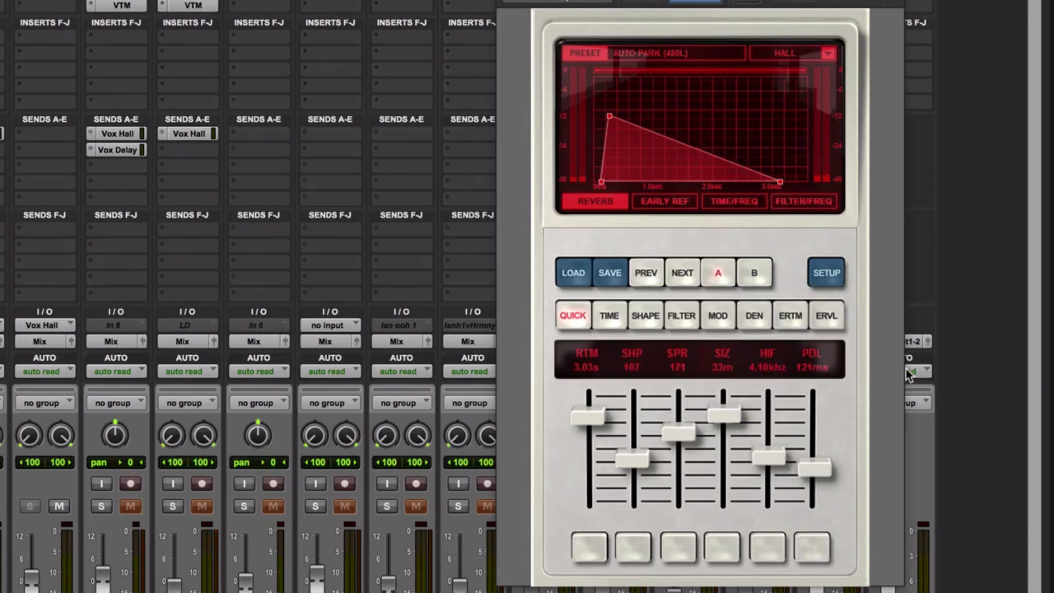
{"action": "key", "text": "super+equal"}
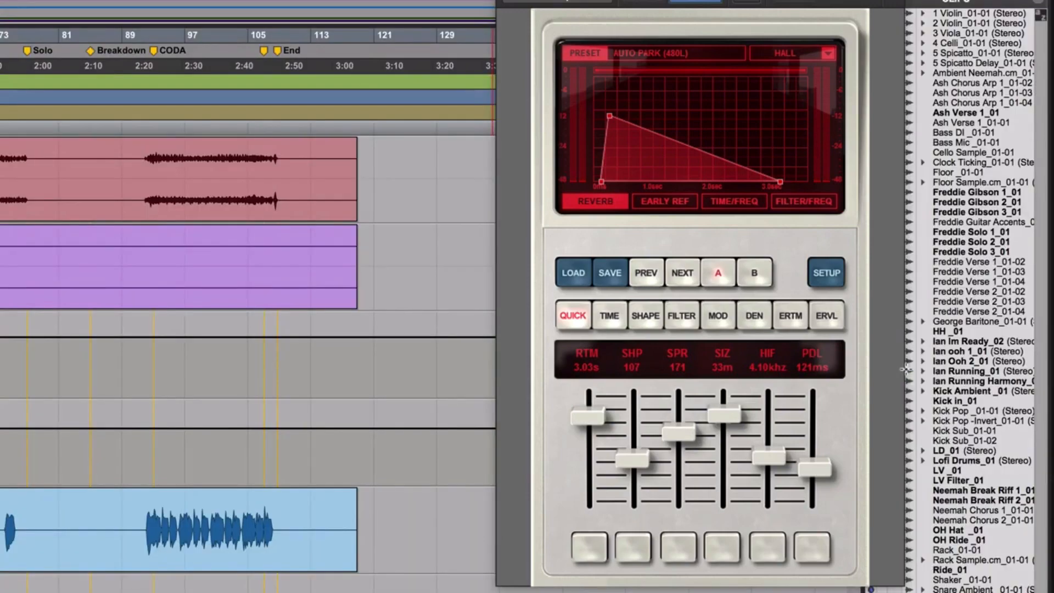
{"action": "left_click", "coordinate": [755, 273]}
{"action": "left_click", "coordinate": [724, 274]}
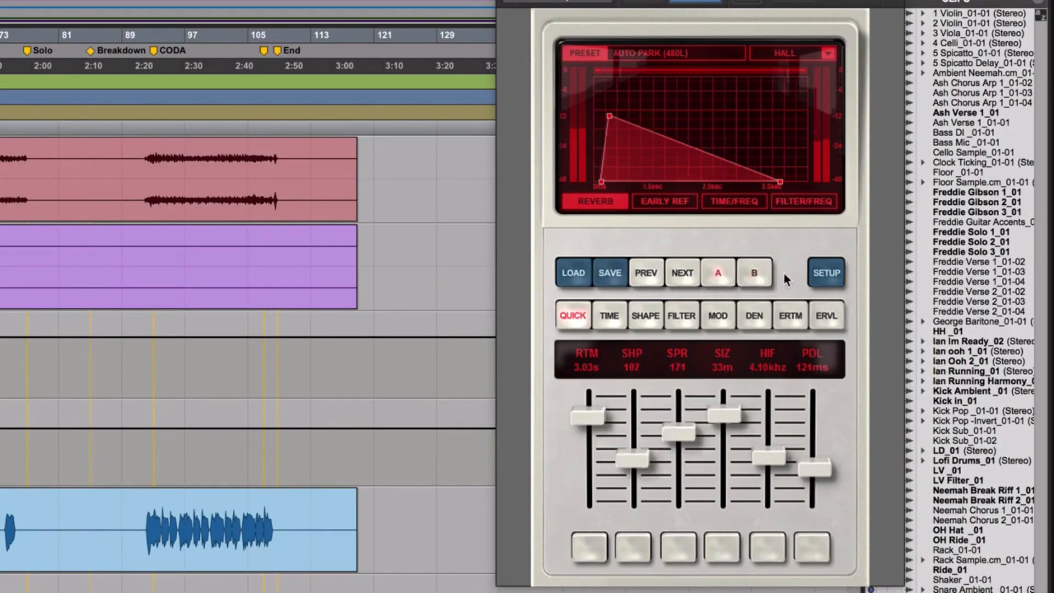
{"action": "key", "text": "super+equal"}
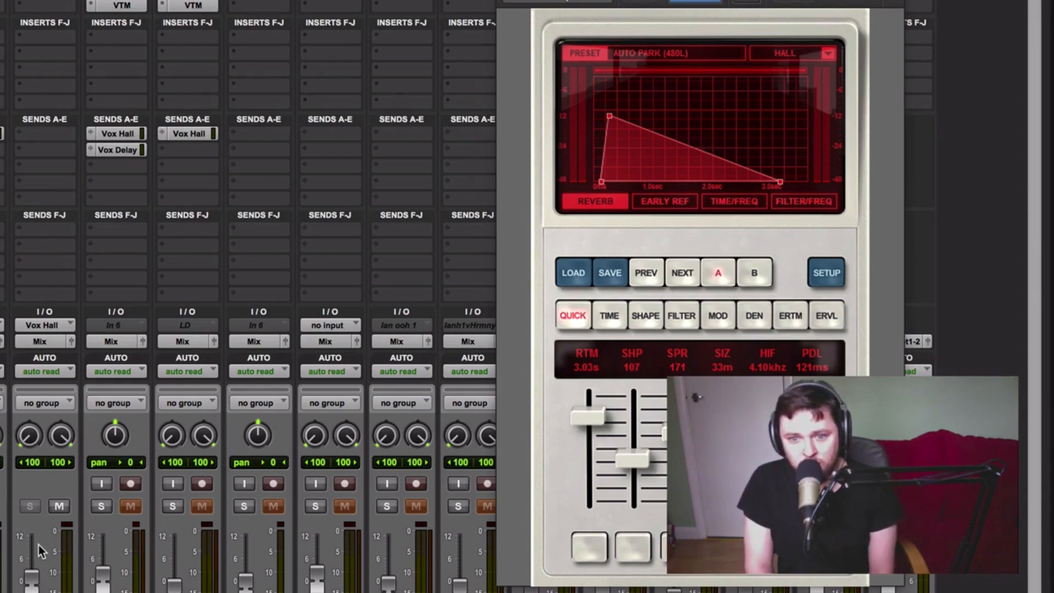
Review slot A's modulation and early reflection time (ERTM) parameters, compare with slot B, and return to the quick controls.
{"action": "left_click", "coordinate": [717, 316]}
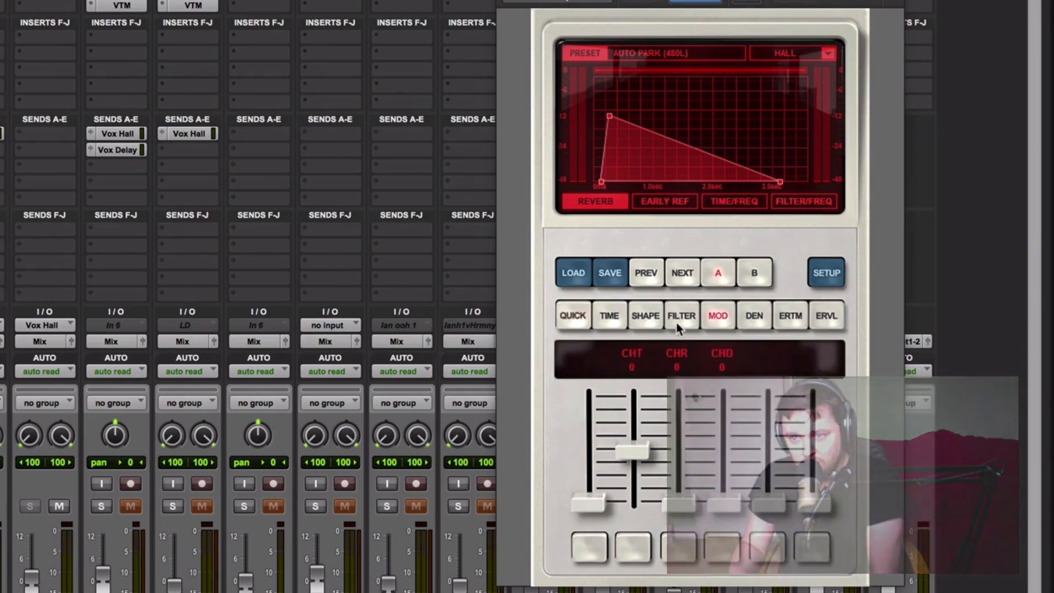
{"action": "left_click", "coordinate": [790, 316]}
{"action": "left_click", "coordinate": [753, 273]}
{"action": "left_click", "coordinate": [725, 274]}
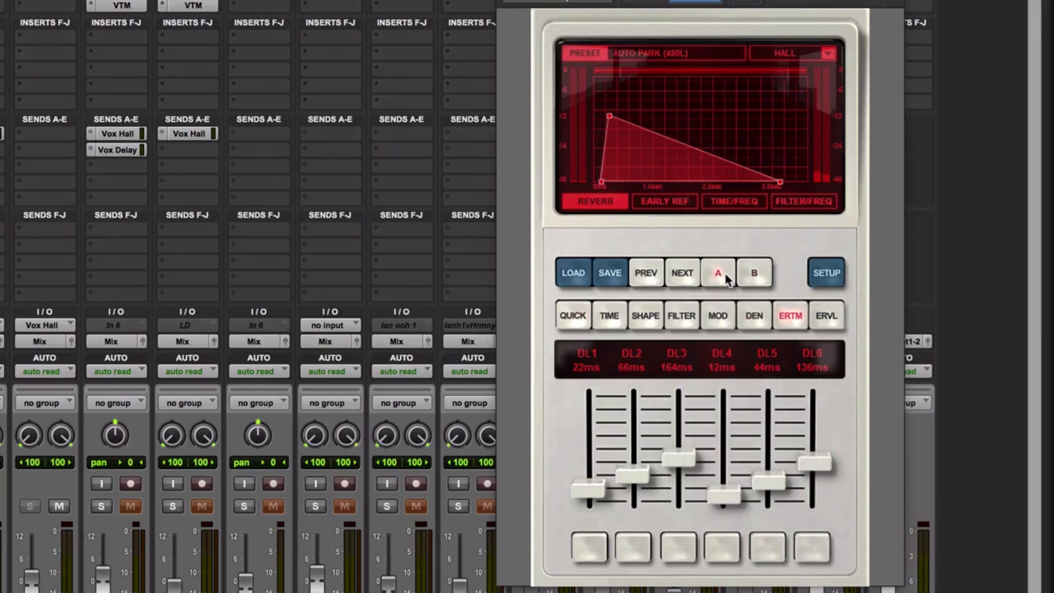
{"action": "left_click", "coordinate": [573, 316]}
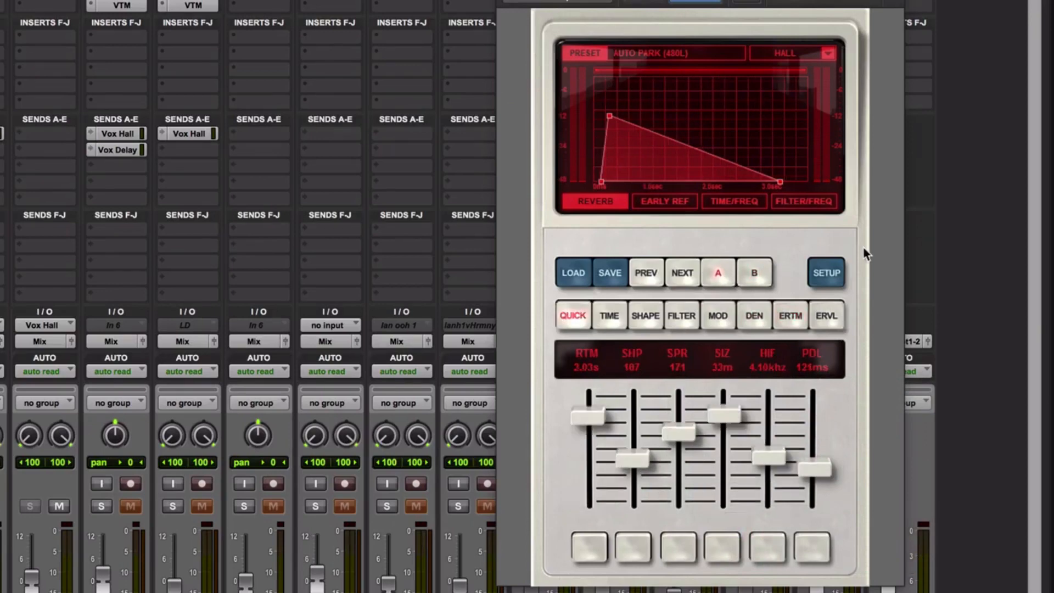
Compare the finished slot A reverb with the original Auto Park preset in slot B.
{"action": "left_click", "coordinate": [754, 272]}
{"action": "left_click", "coordinate": [718, 273]}
{"action": "left_click", "coordinate": [752, 284]}
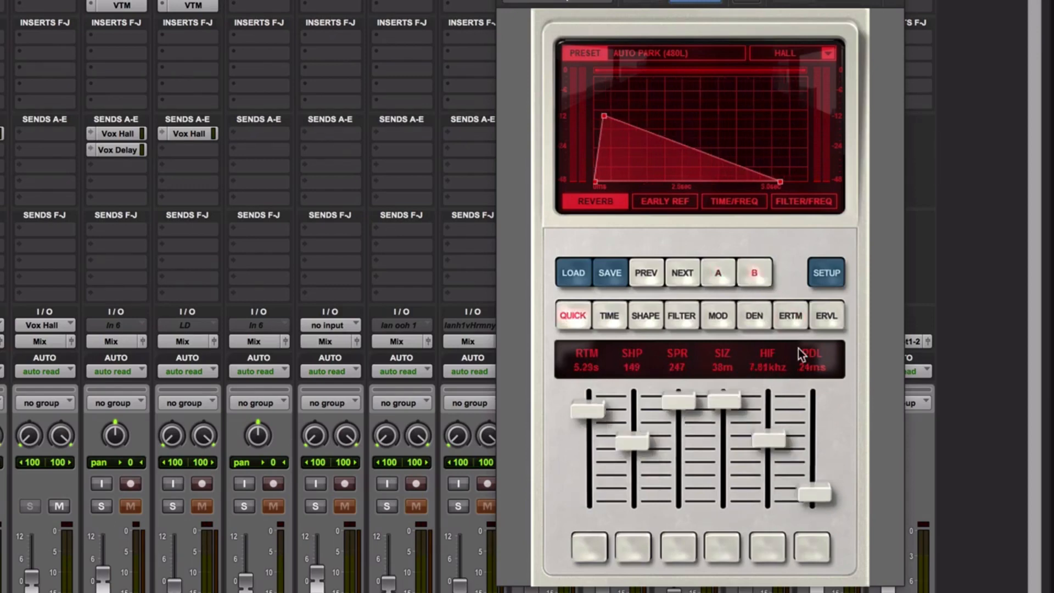
Recall slot A, start saving it as a preset, and create a personal presets folder inside the plug-in's Presets folder.
{"action": "left_click", "coordinate": [727, 281]}
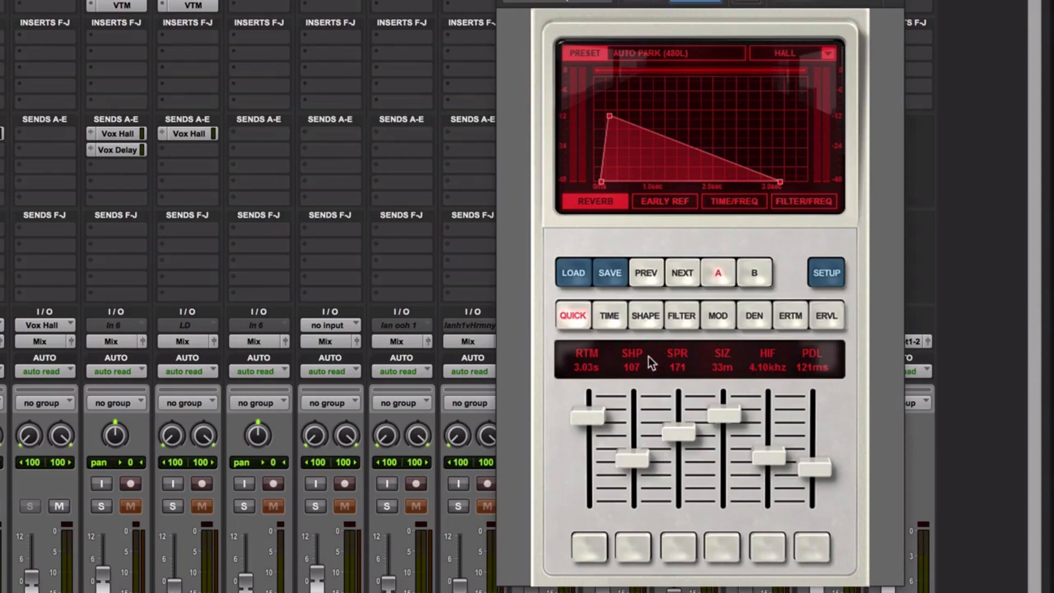
{"action": "left_click", "coordinate": [610, 274]}
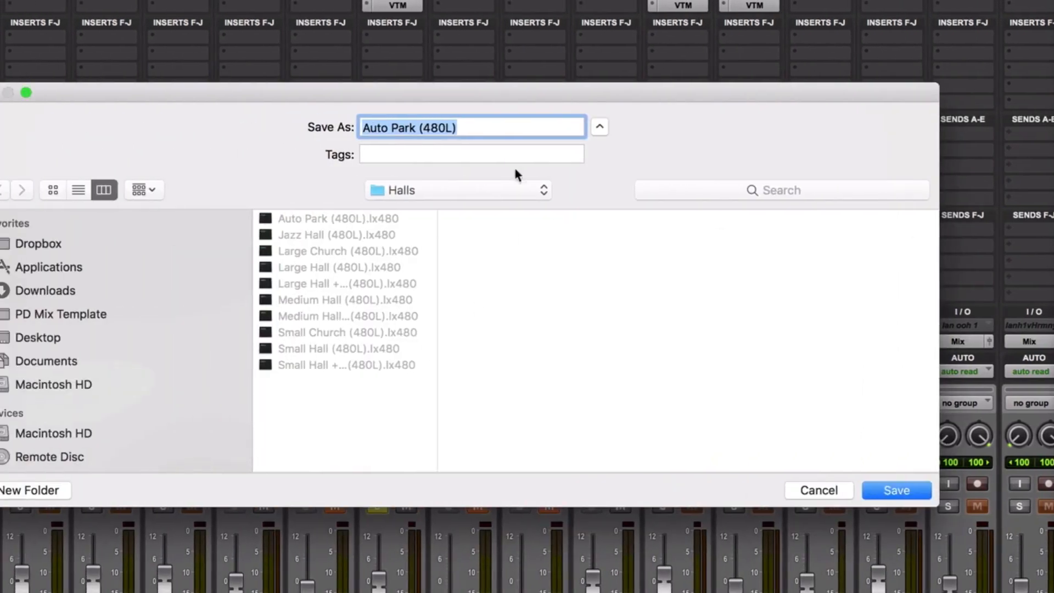
{"action": "left_click", "coordinate": [472, 195]}
{"action": "left_click", "coordinate": [467, 228]}
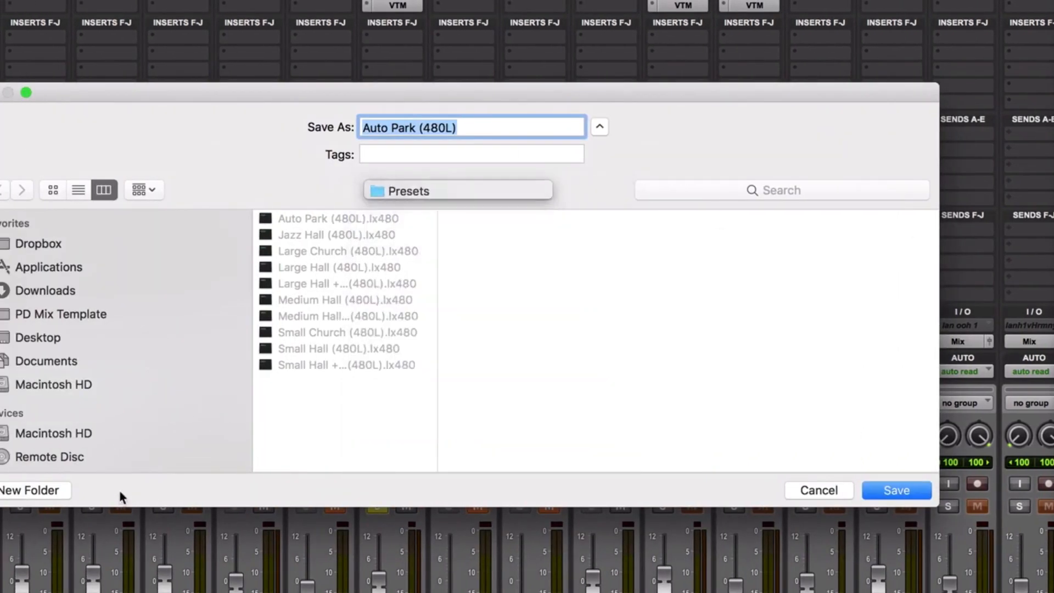
{"action": "left_click", "coordinate": [57, 497]}
{"action": "type", "text": "Pe"}
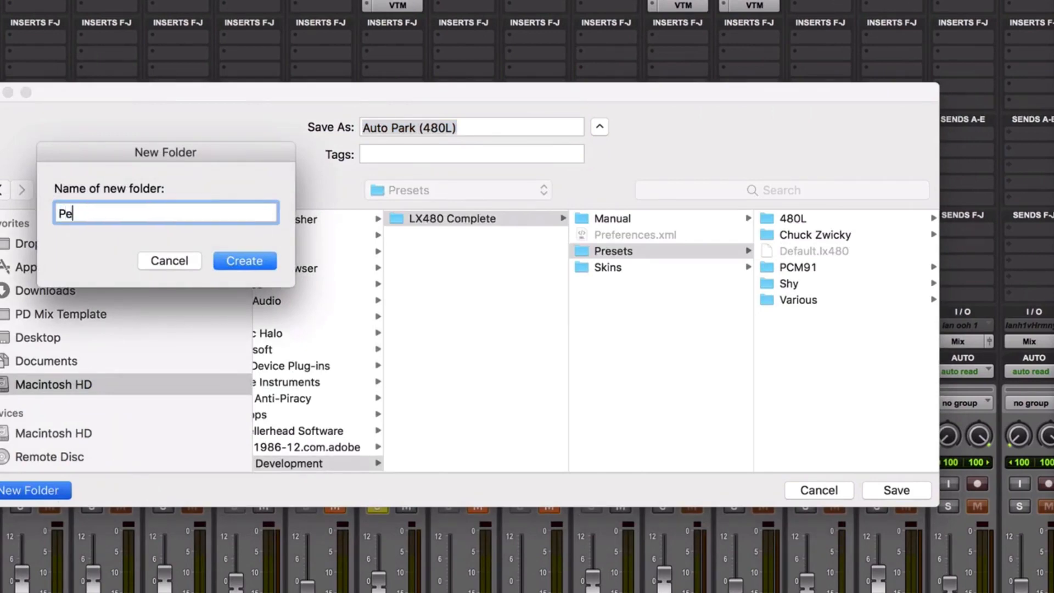
{"action": "type", "text": "te Presets"}
{"action": "key", "text": "Return"}
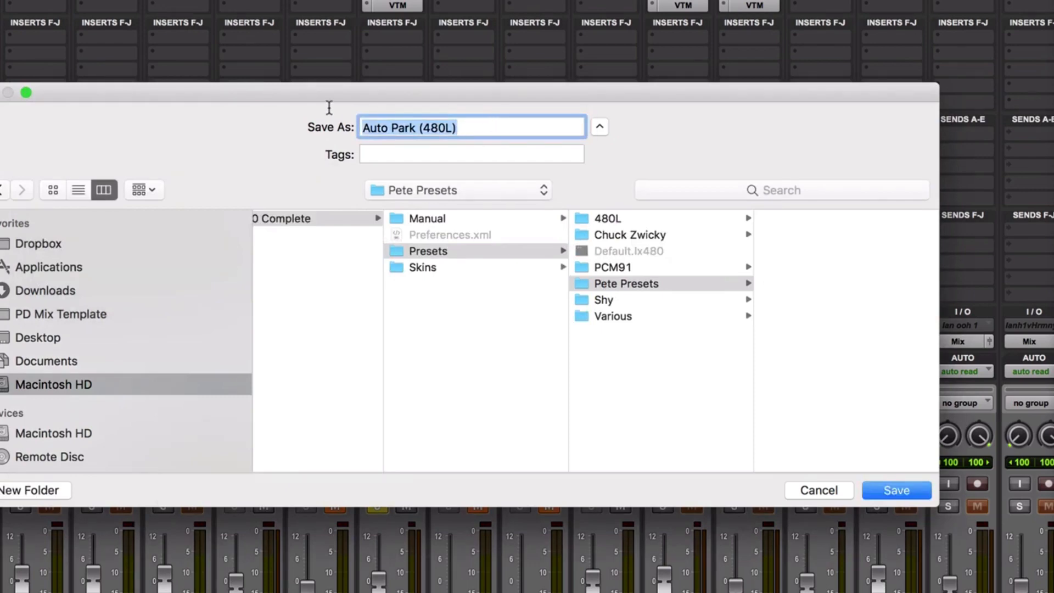
Save the slot A reverb as a preset named "PD Vocal Hall" in the new folder.
{"action": "type", "text": "Pete"}
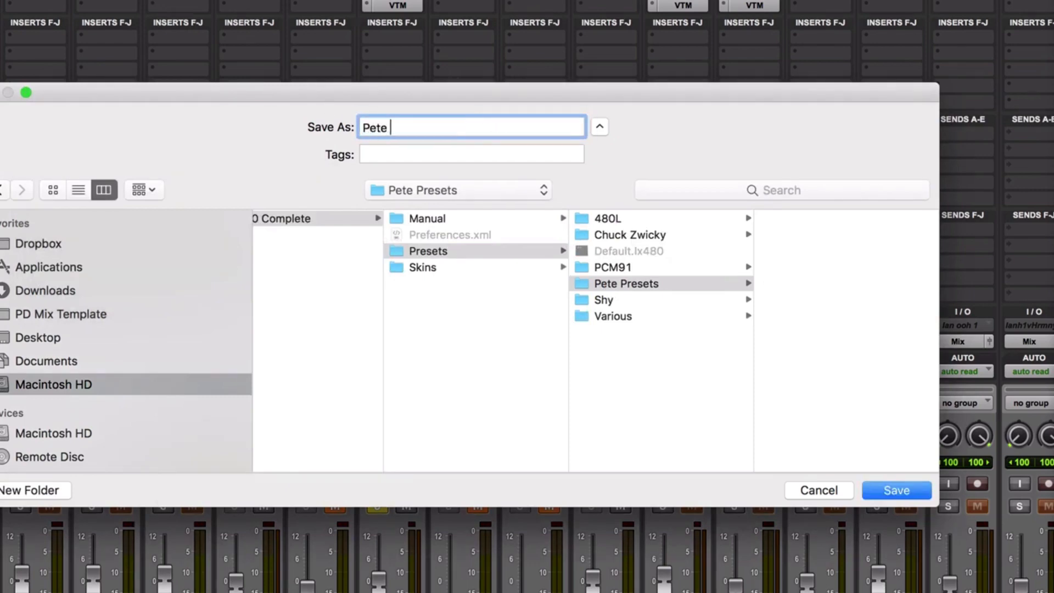
{"action": "key", "text": "BackSpace"}
{"action": "key", "text": "BackSpace"}
{"action": "key", "text": "BackSpace"}
{"action": "type", "text": "D Vocal Hall"}
{"action": "key", "text": "Return"}
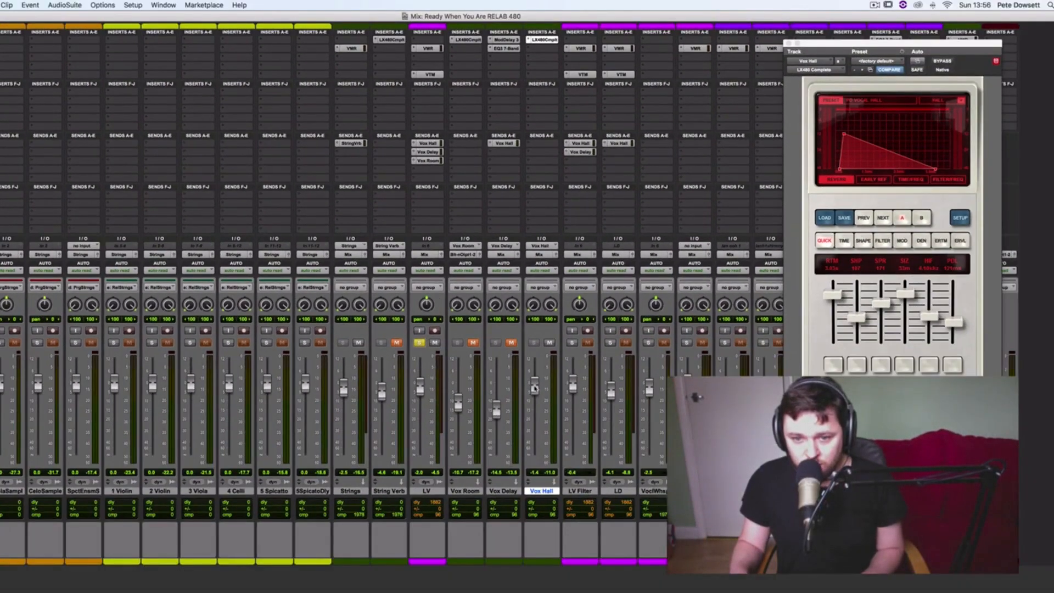
Pull the Vox Hall return fader fully down and unsolo the LV track to hear the full mix.
{"action": "left_click_drag", "start_coordinate": [546, 427], "coordinate": [558, 590]}
{"action": "left_click", "coordinate": [542, 493]}
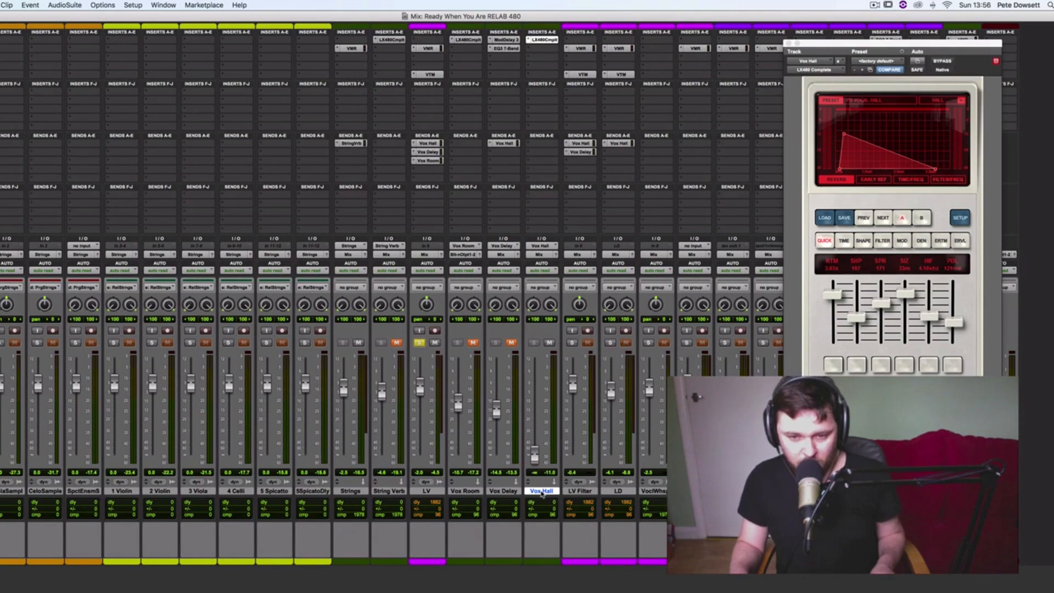
{"action": "left_click", "coordinate": [419, 343]}
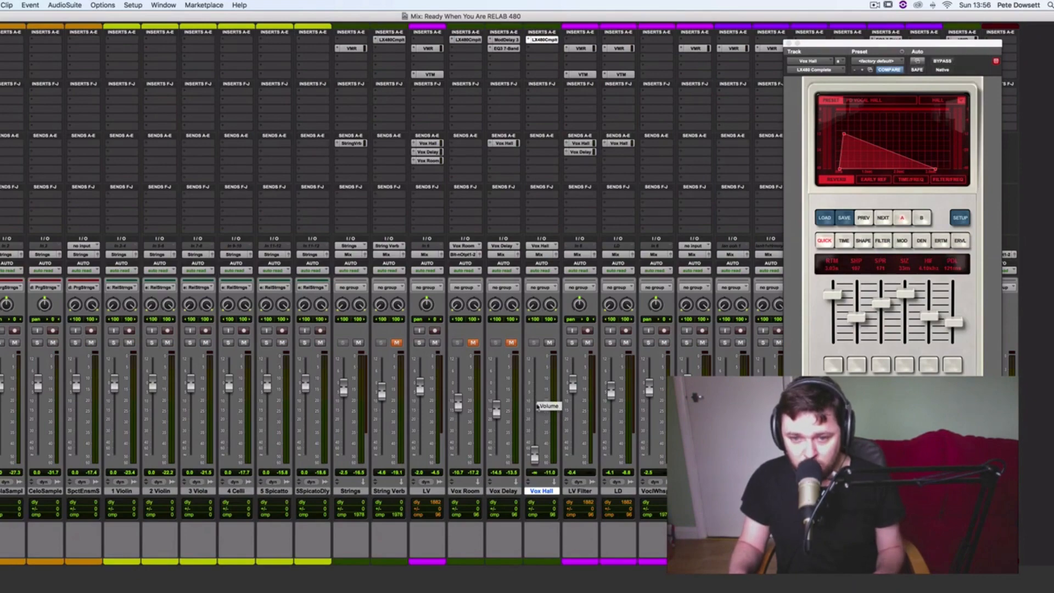
{"action": "key", "text": "super+equal"}
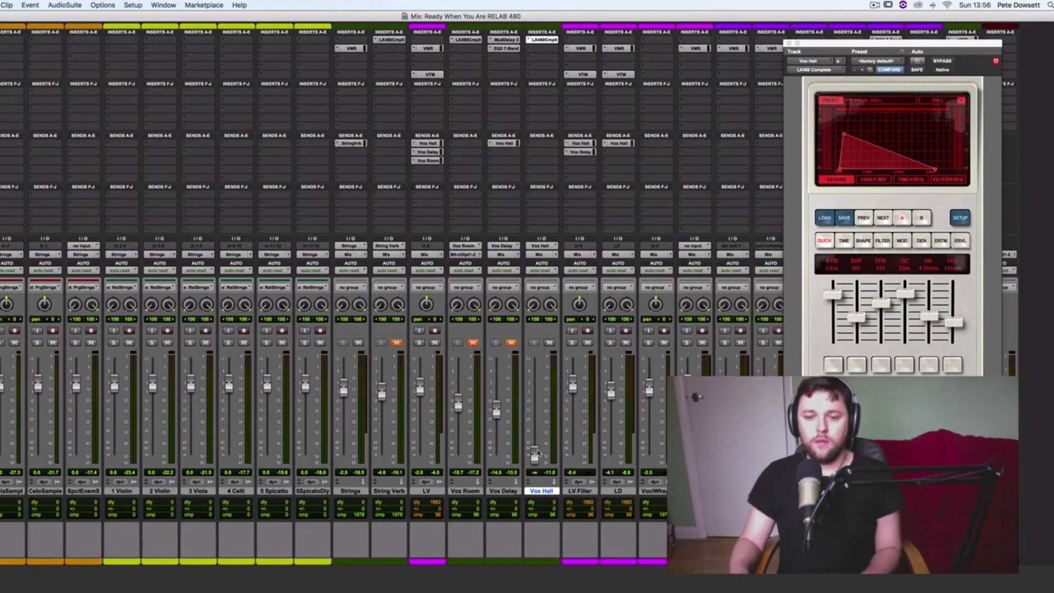
While the mix plays, raise Vox Hall to about -11 dB and the lead vocal (LV) to about +0.9 dB.
{"action": "left_click_drag", "start_coordinate": [534, 454], "coordinate": [535, 405]}
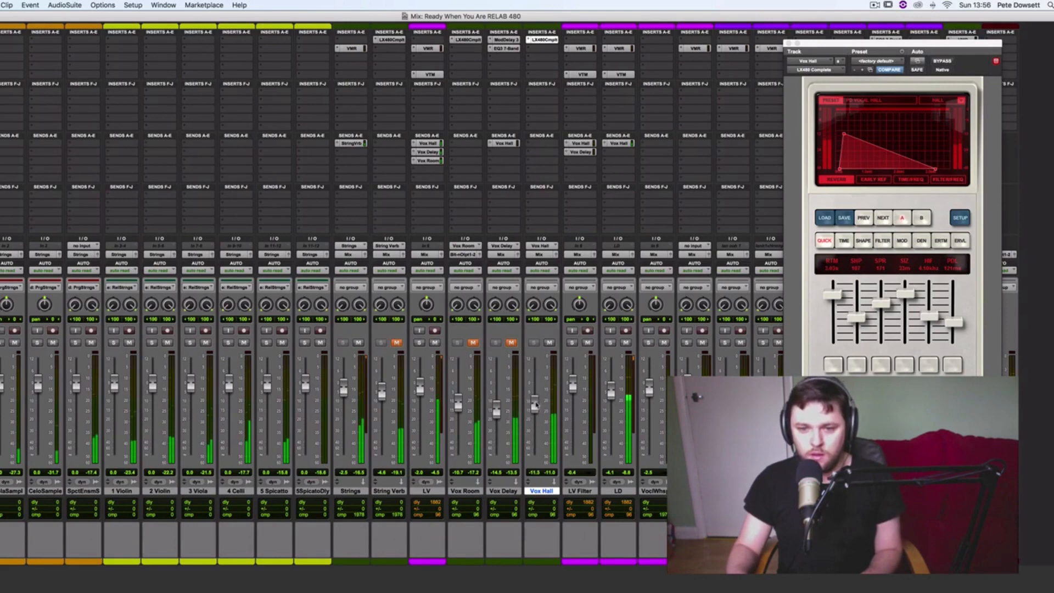
{"action": "left_click_drag", "start_coordinate": [420, 393], "coordinate": [421, 392]}
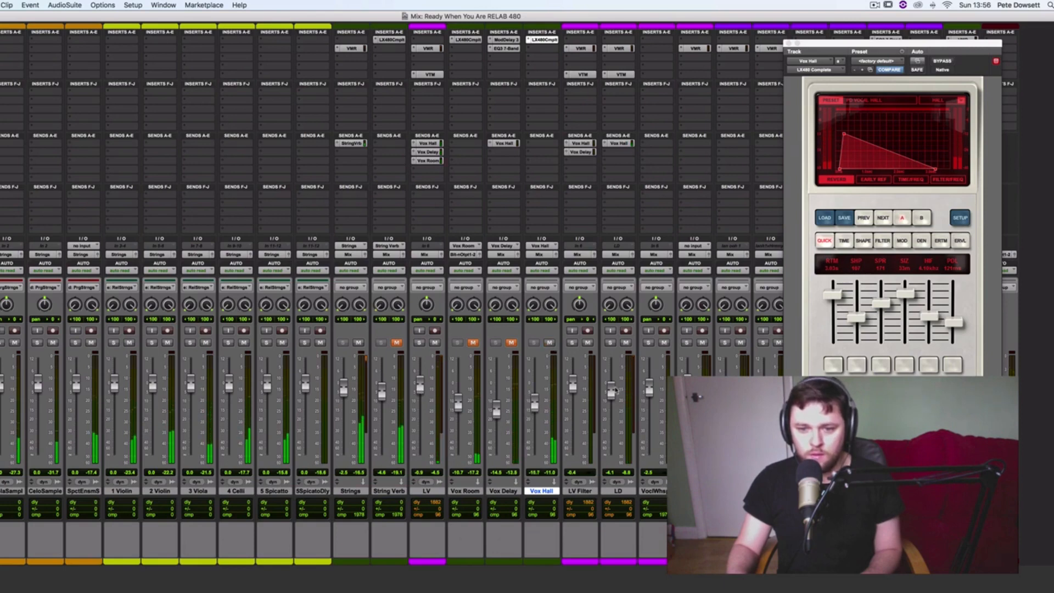
{"action": "left_click_drag", "start_coordinate": [420, 388], "coordinate": [421, 386]}
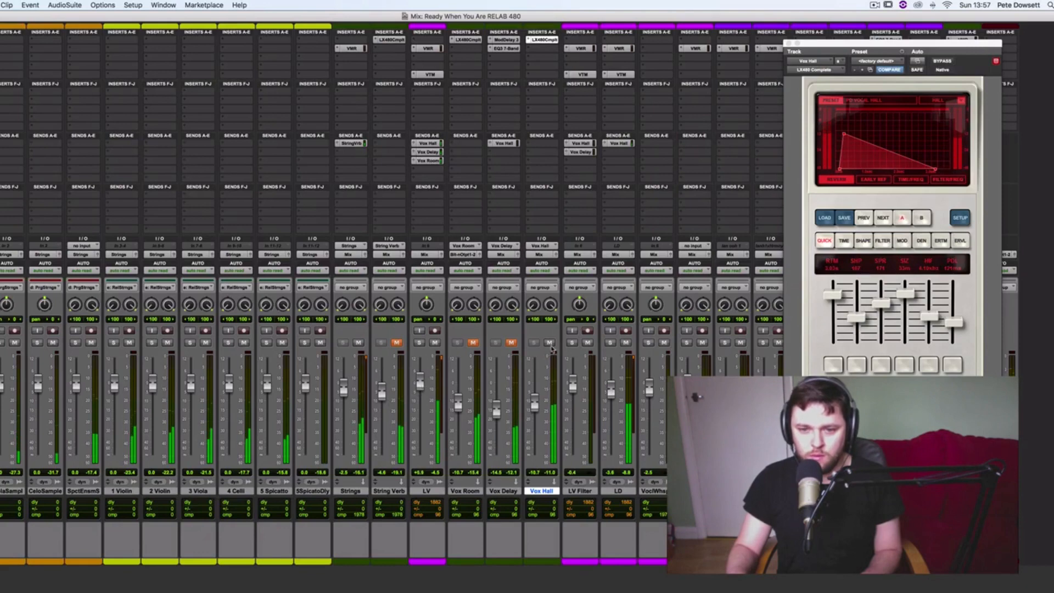
Compare the mix with Vox Hall muted and unmuted, and raise its fader to about -9.1 dB.
{"action": "left_click", "coordinate": [549, 343]}
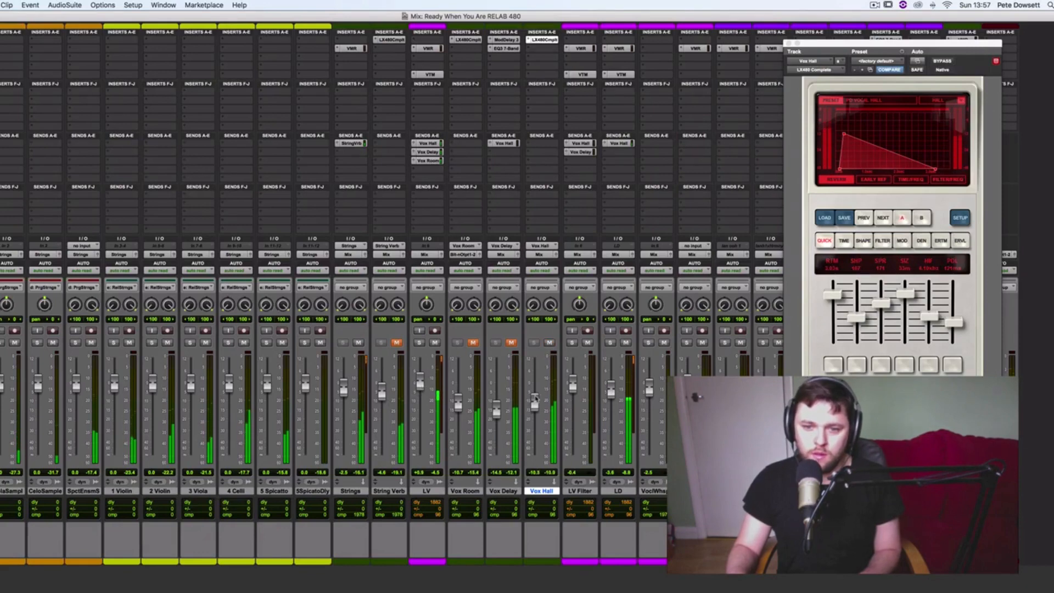
{"action": "left_click_drag", "start_coordinate": [536, 392], "coordinate": [536, 396]}
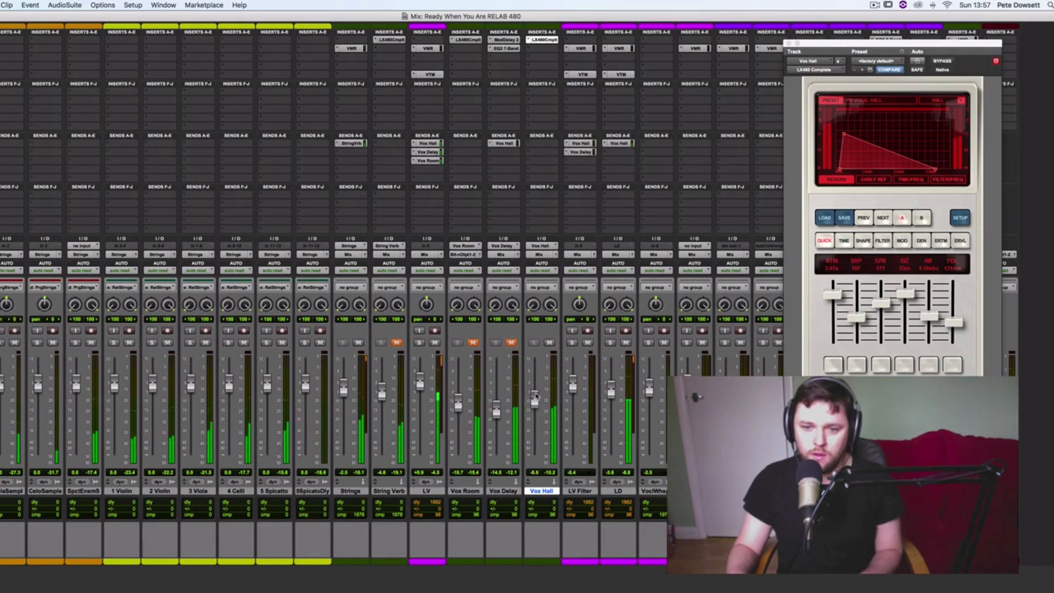
{"action": "left_click", "coordinate": [550, 343]}
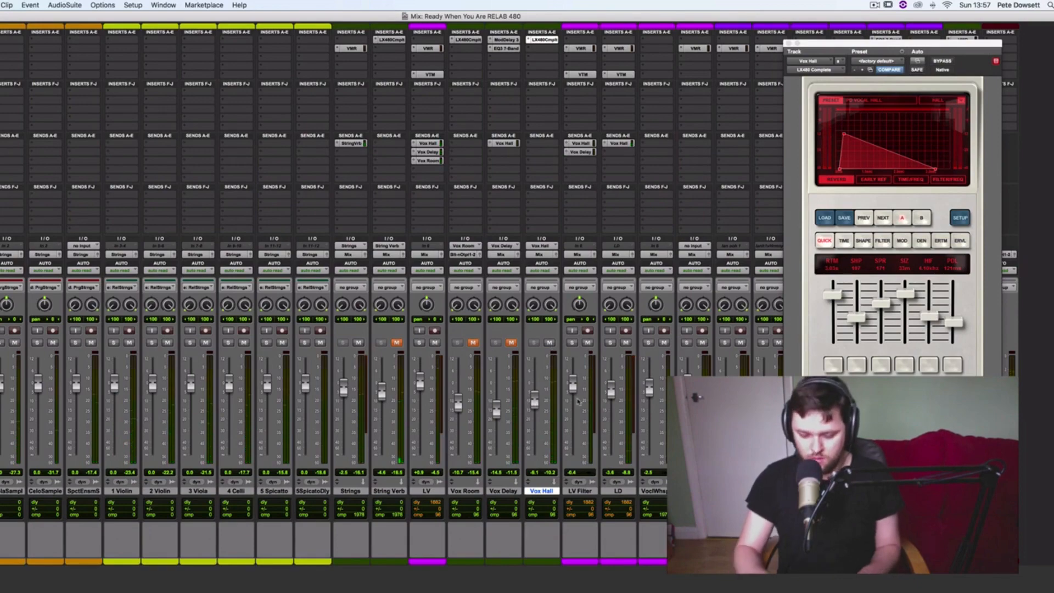
Select the Verse 2 vocals on the LV track in the Edit window and play them from the mixer.
{"action": "key", "text": "super+equal"}
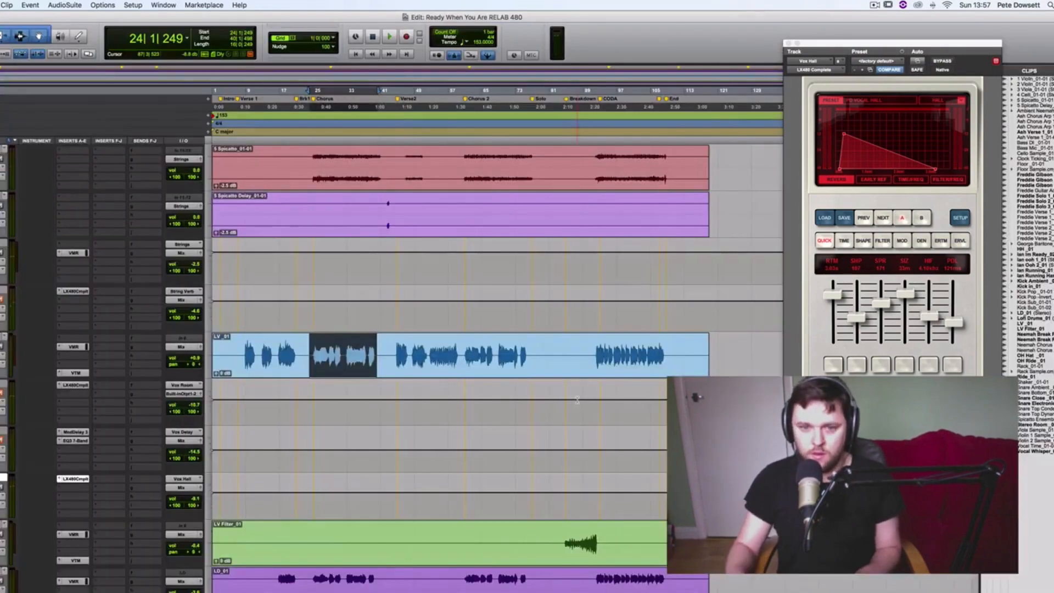
{"action": "left_click", "coordinate": [400, 344]}
{"action": "left_click_drag", "start_coordinate": [393, 346], "coordinate": [459, 346]}
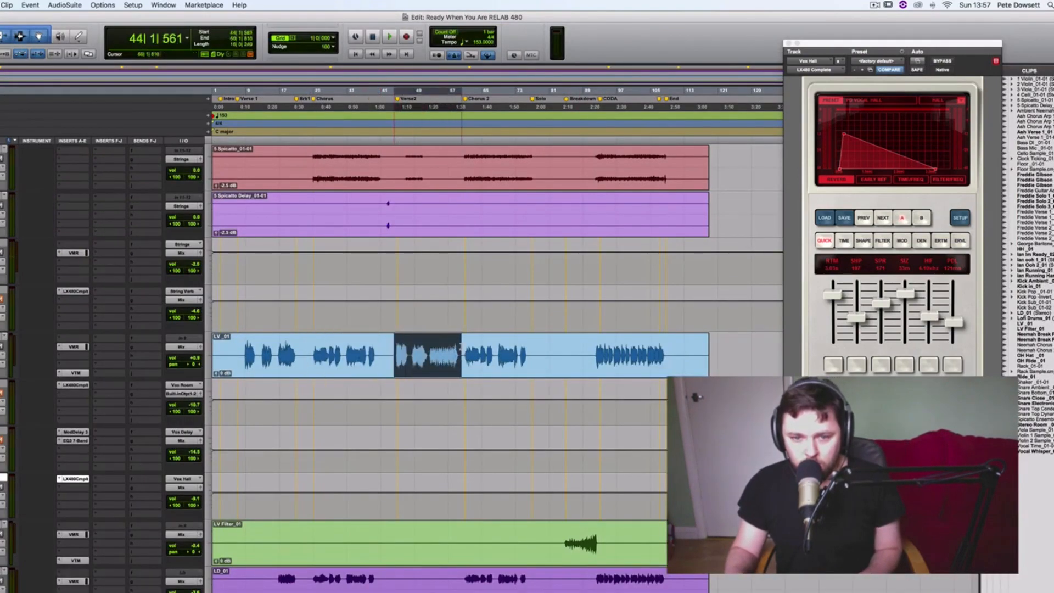
{"action": "key", "text": "super+equal"}
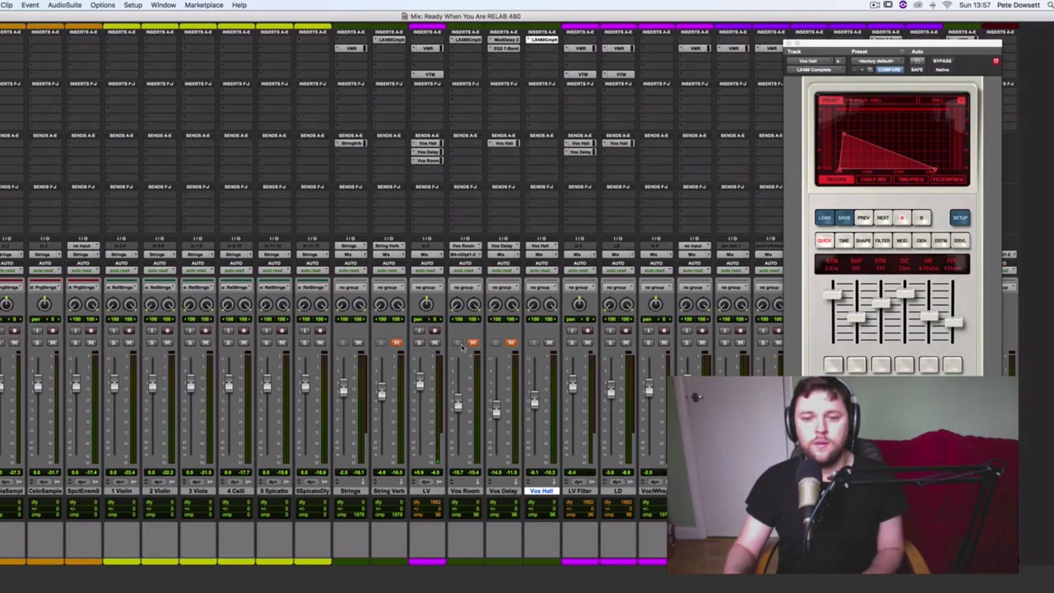
{"action": "key", "text": "space"}
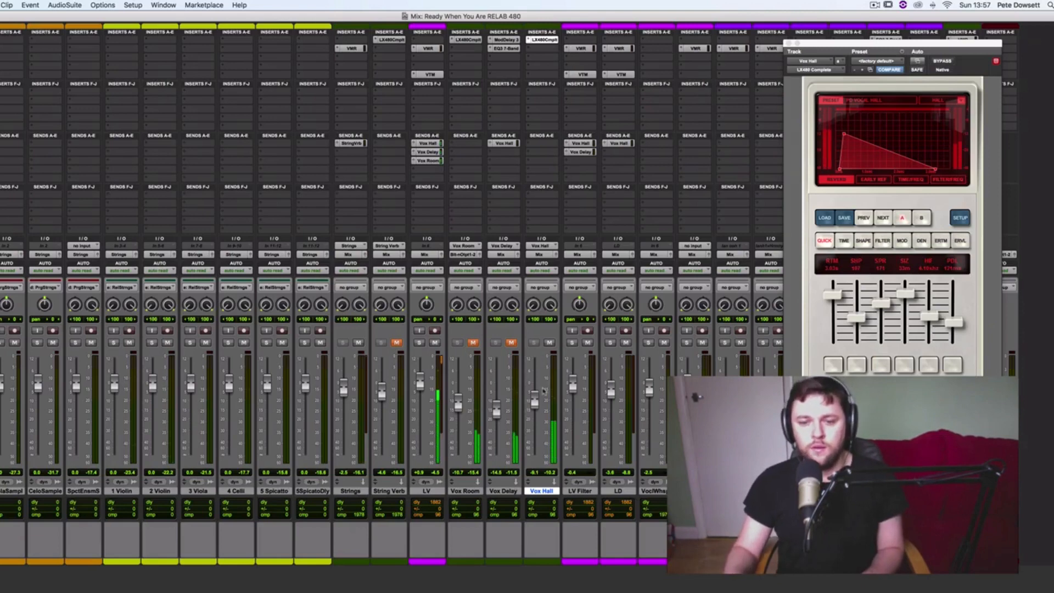
Check Verse 2 with Vox Hall muted and unmuted, and lower its fader to about -10.7 dB.
{"action": "left_click", "coordinate": [549, 342]}
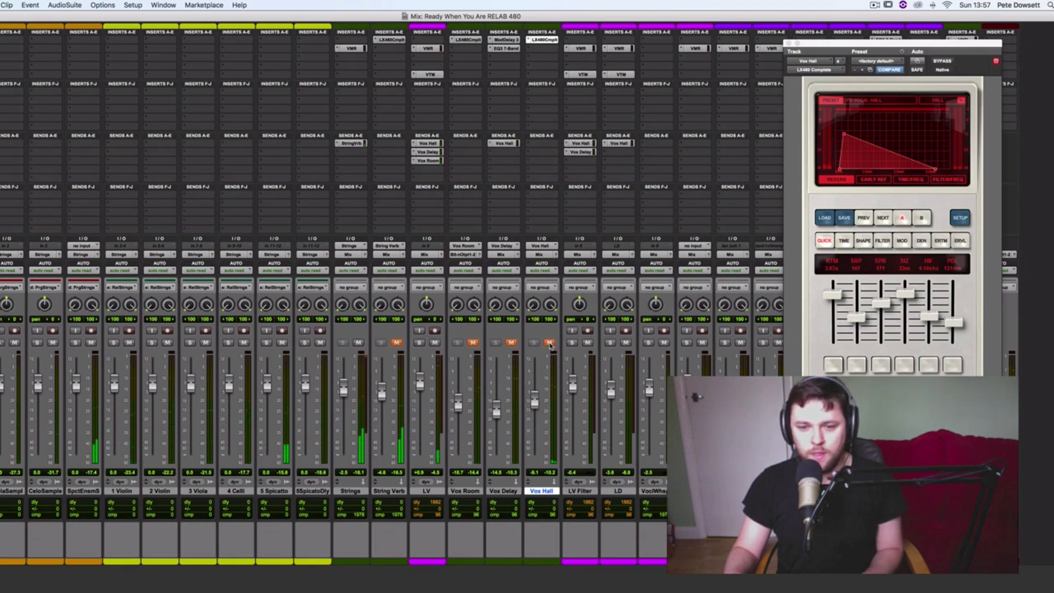
{"action": "left_click", "coordinate": [549, 342]}
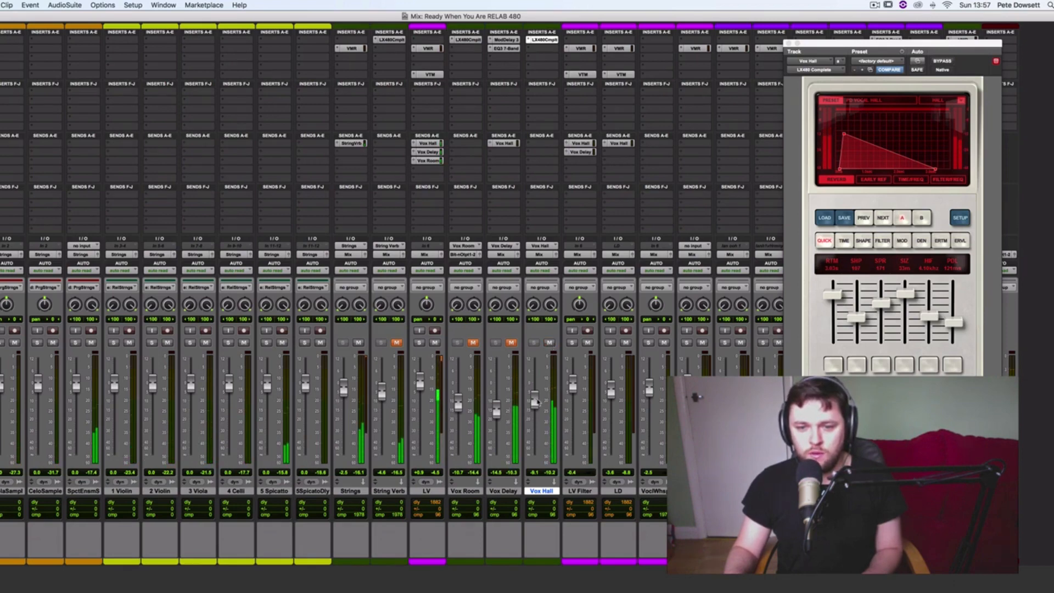
{"action": "left_click_drag", "start_coordinate": [538, 403], "coordinate": [537, 403]}
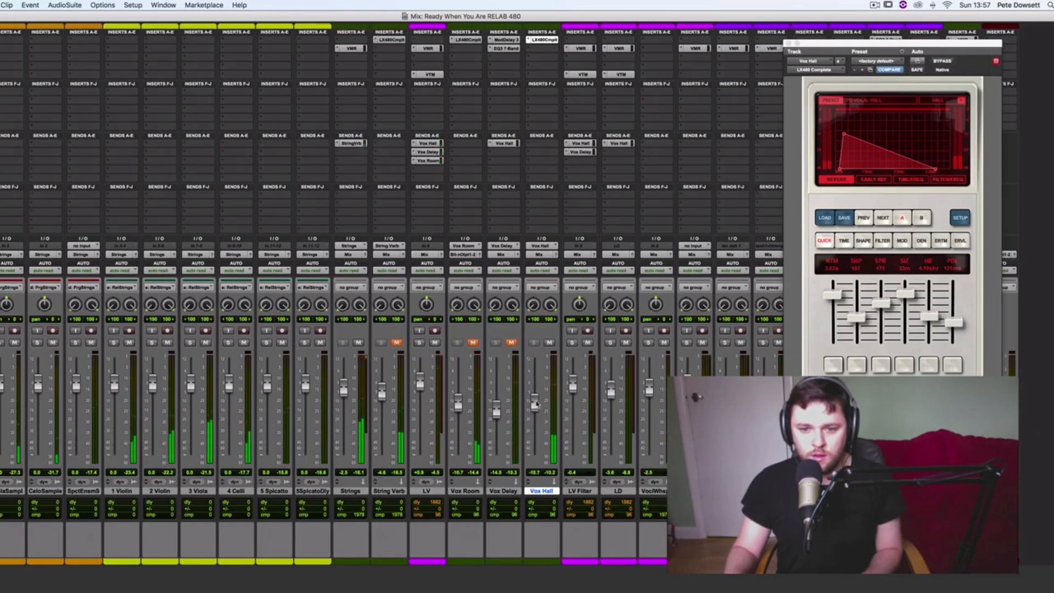